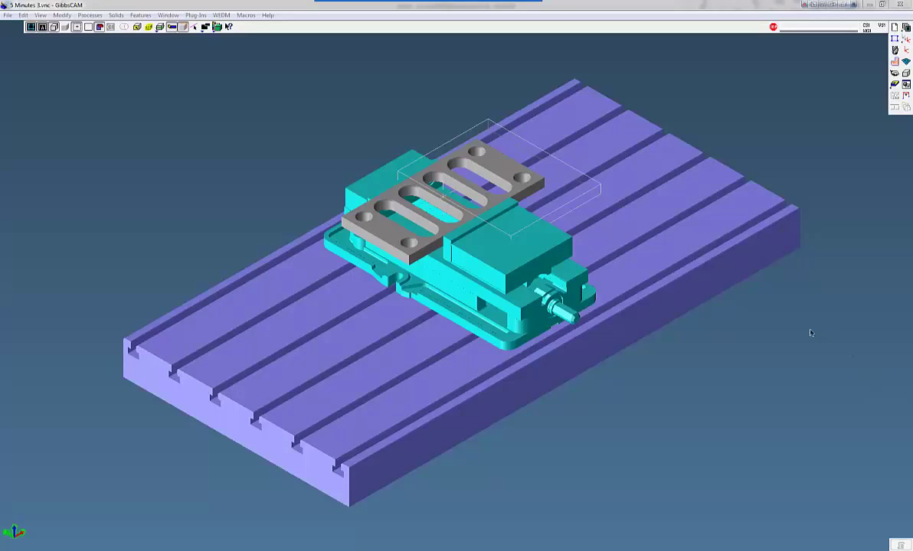
Examine the plate, vise and machine table assembly at several magnifications
left_click(783, 333)
scroll(782, 333, "up", 3)
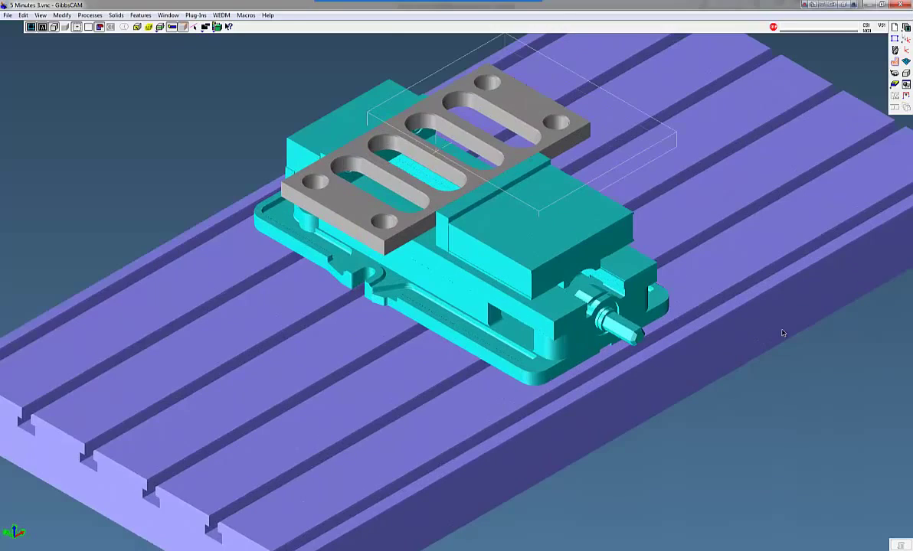
scroll(783, 333, "up", 2)
scroll(782, 333, "down", 5)
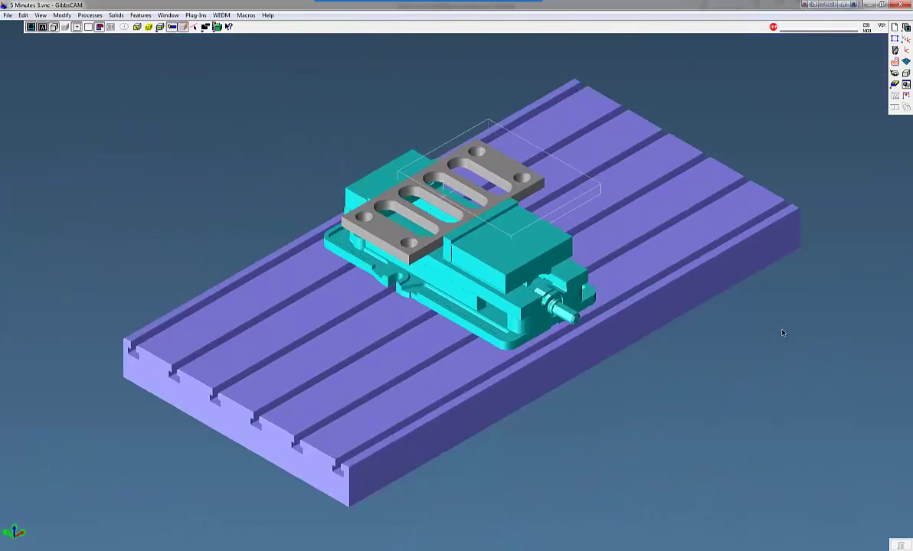
scroll(783, 333, "up", 5)
scroll(672, 338, "down", 4)
scroll(647, 379, "up", 2)
scroll(647, 379, "up", 2)
scroll(647, 379, "down", 5)
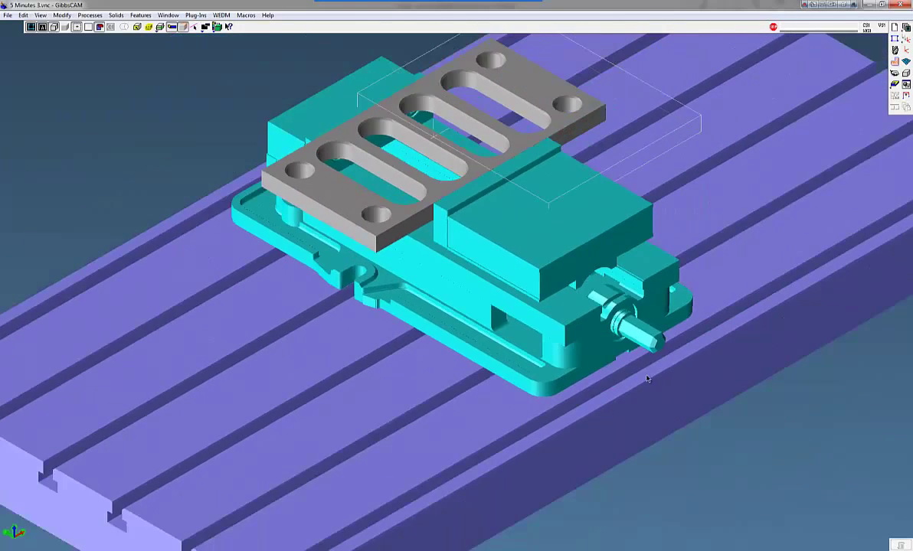
scroll(647, 378, "up", 1)
scroll(647, 378, "down", 1)
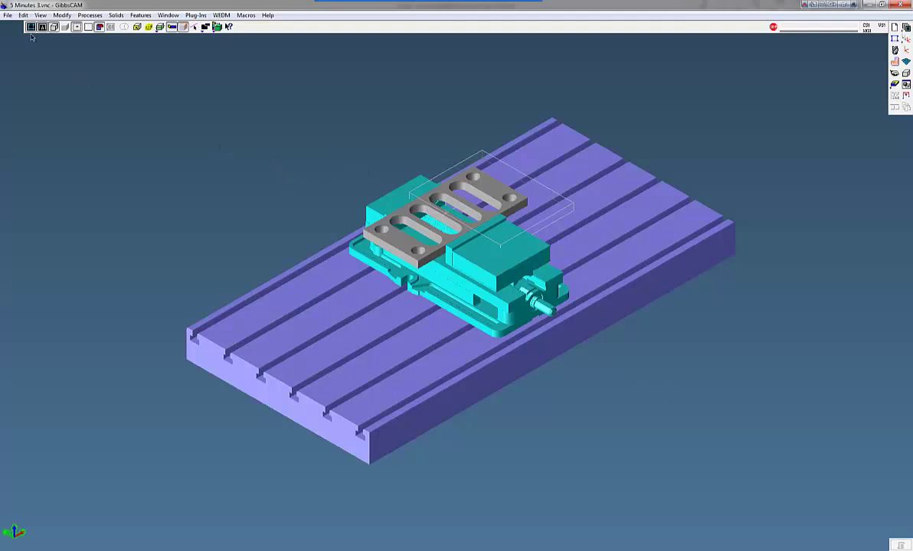
Enable the Zoom to Mouse Cursor option in the interface preferences
left_click(8, 15)
left_click(23, 121)
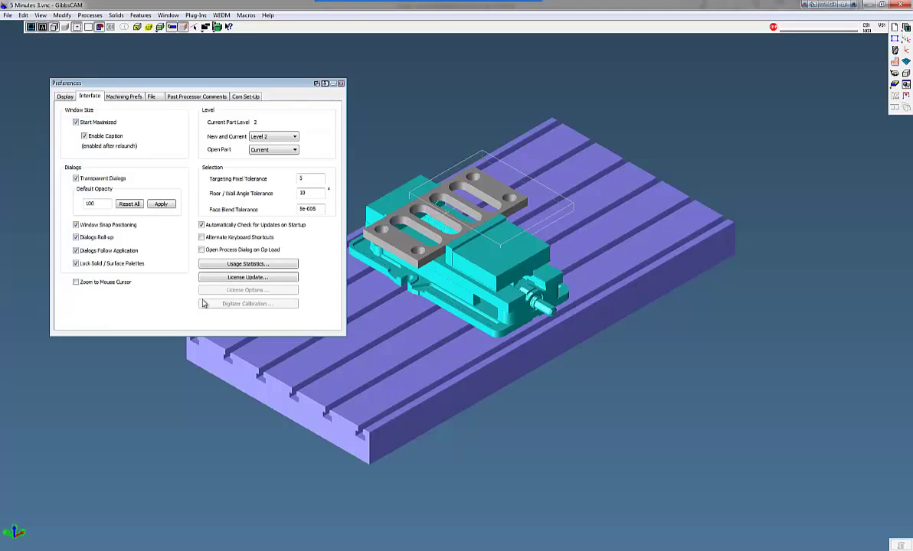
left_click(75, 282)
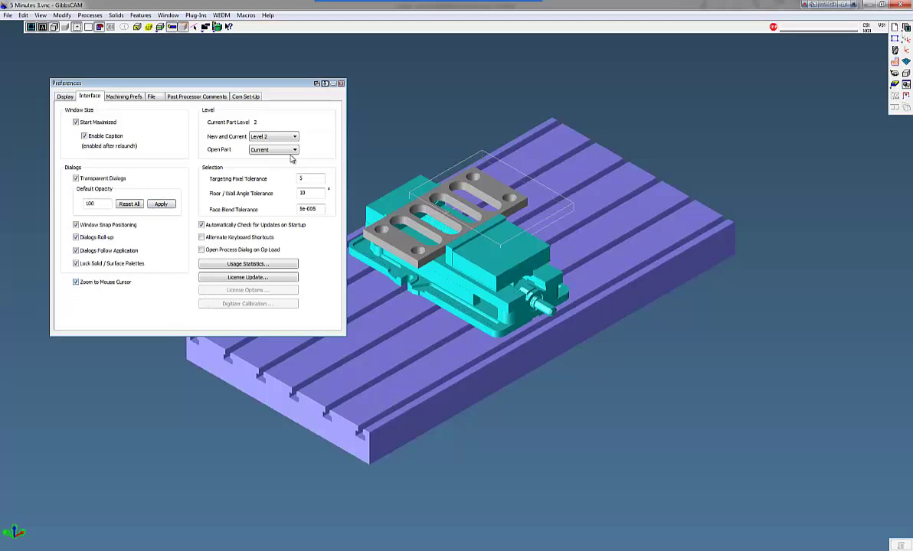
left_click(341, 83)
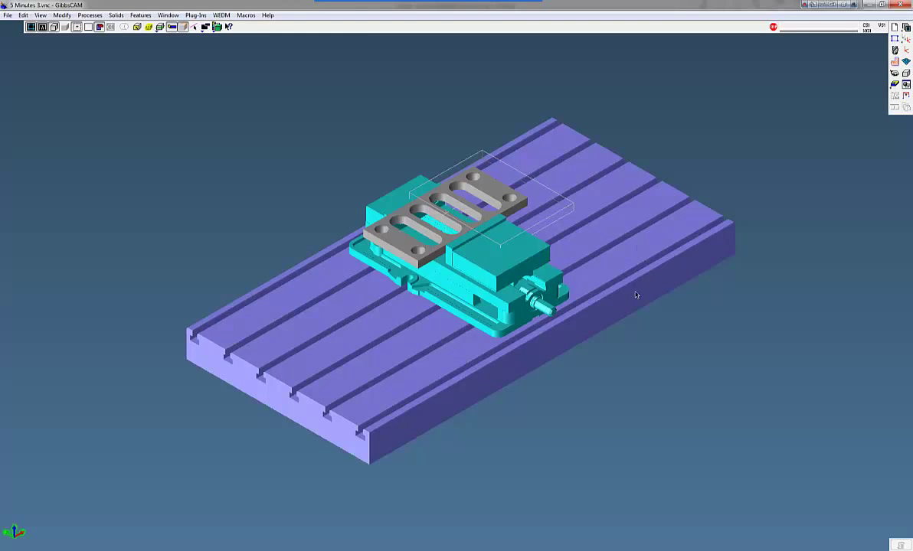
Test zooming to the cursor on the table's far corner and the plate's corner hole
scroll(551, 123, "up", 8)
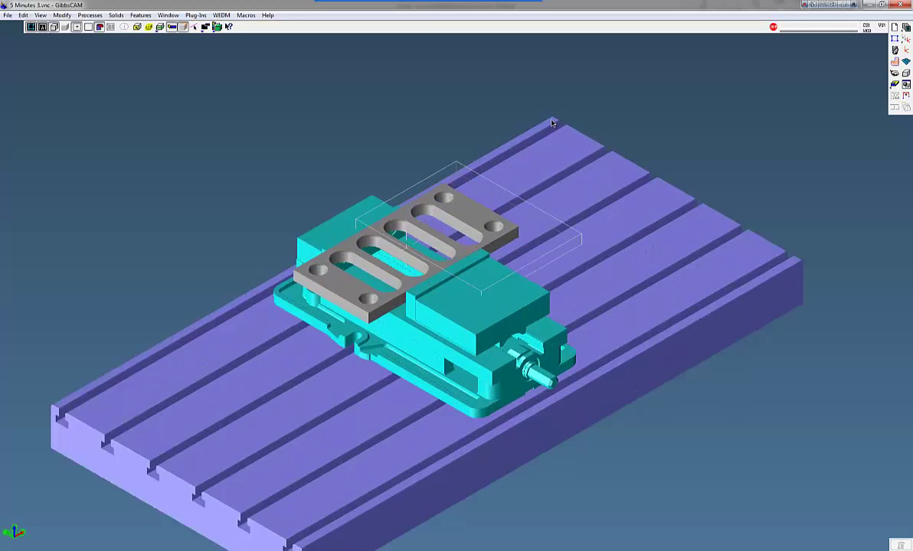
scroll(552, 122, "down", 8)
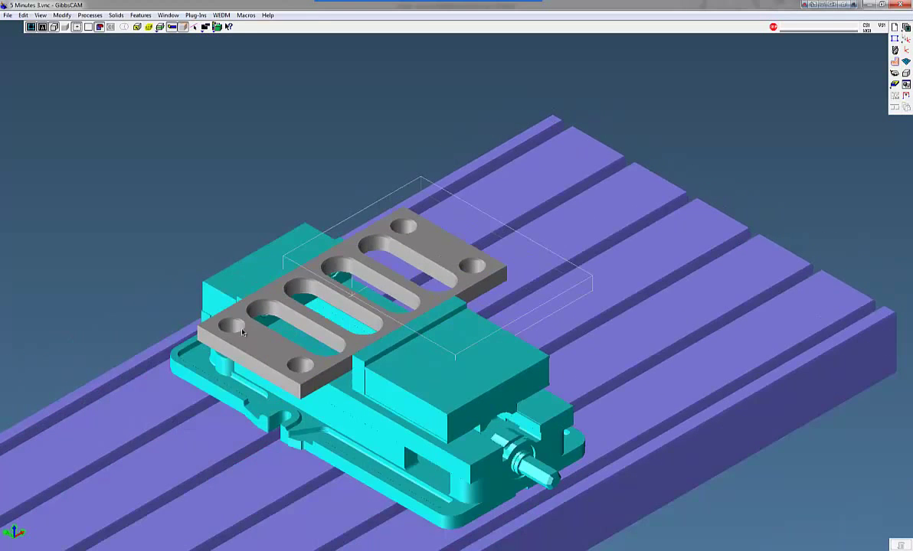
scroll(233, 328, "up", 8)
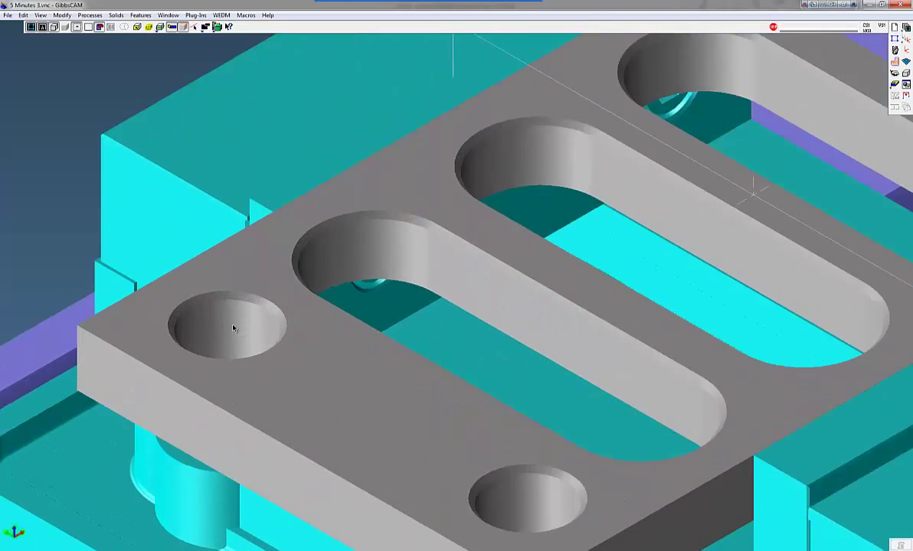
scroll(233, 328, "down", 8)
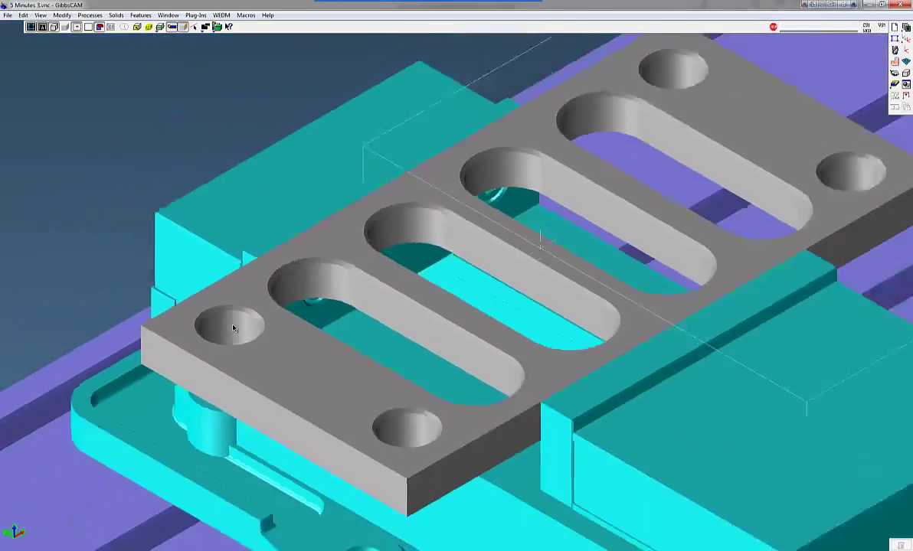
scroll(233, 328, "down", 2)
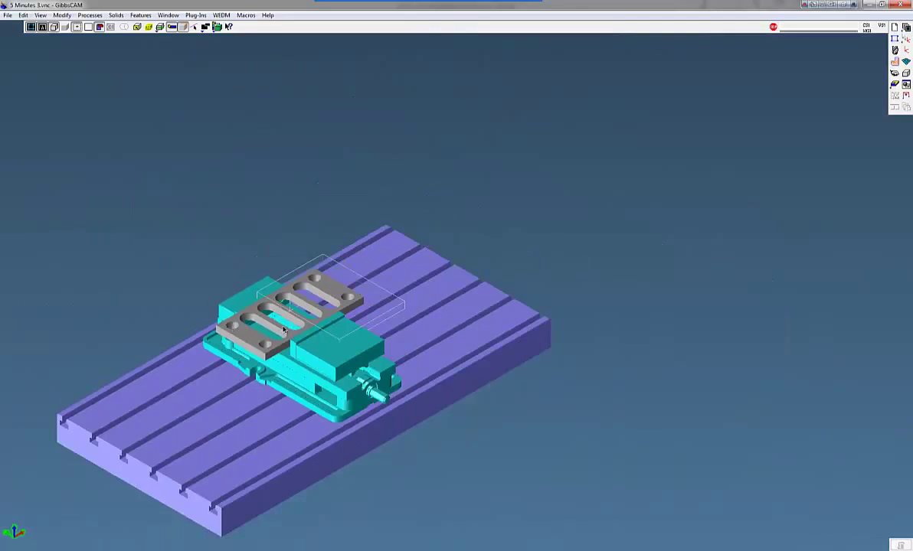
middle_click_drag(283, 329, 451, 228)
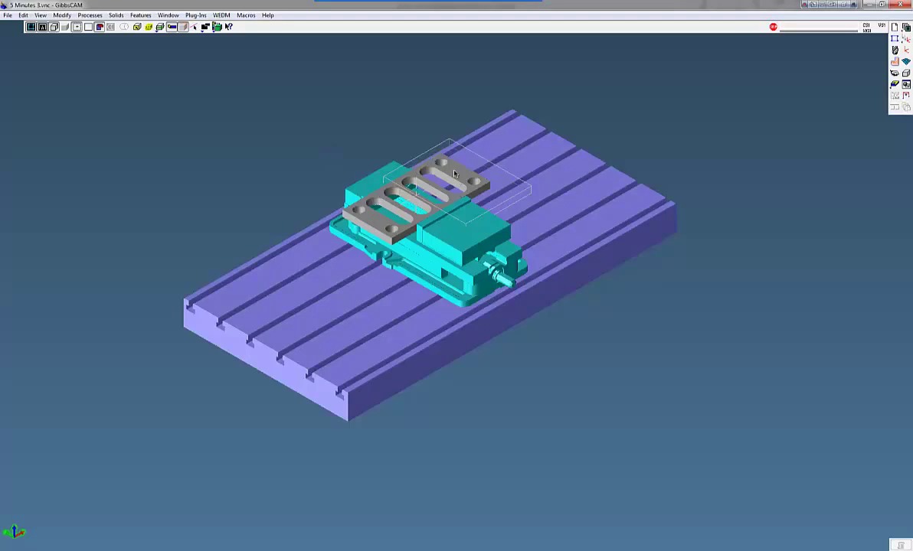
scroll(526, 207, "up", 3)
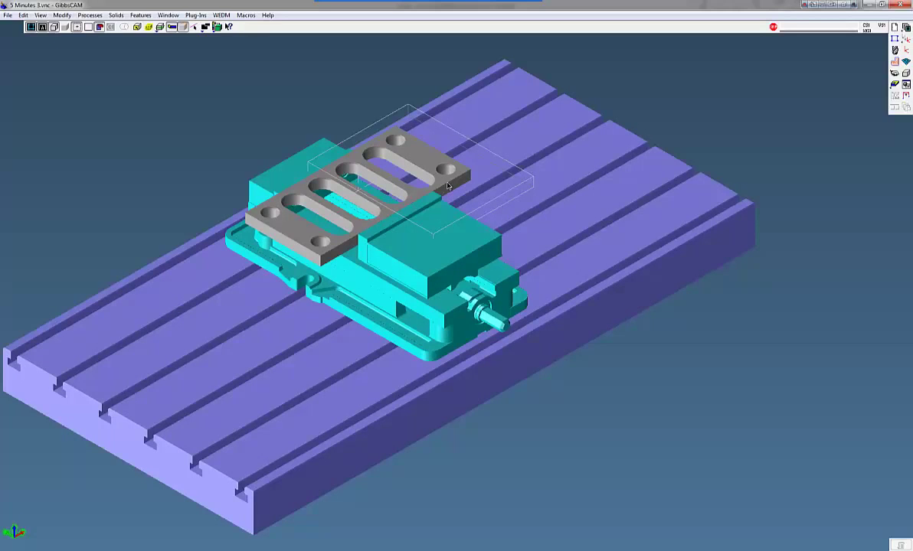
Put the machine table and both vise bodies into the Body Bag, leaving only the plate in the workspace
double_click(512, 153)
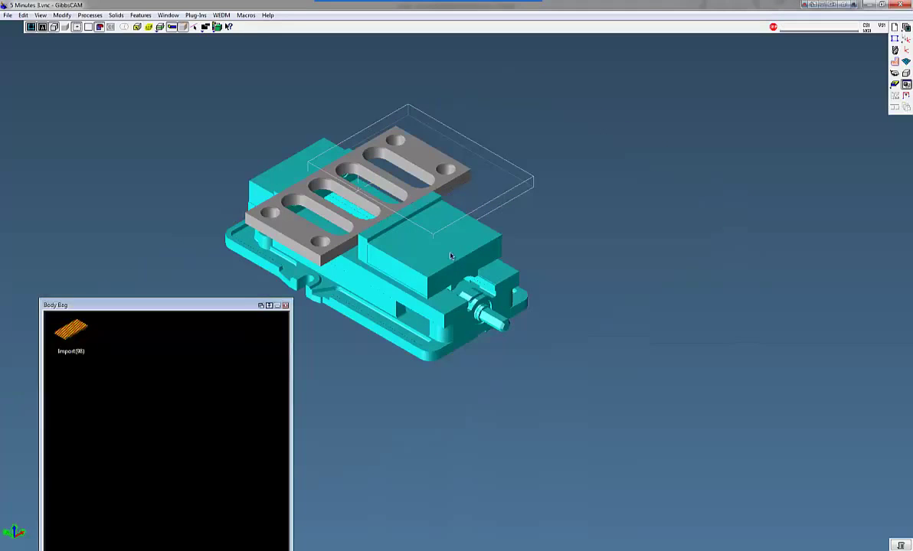
left_click(450, 254)
double_click(311, 293)
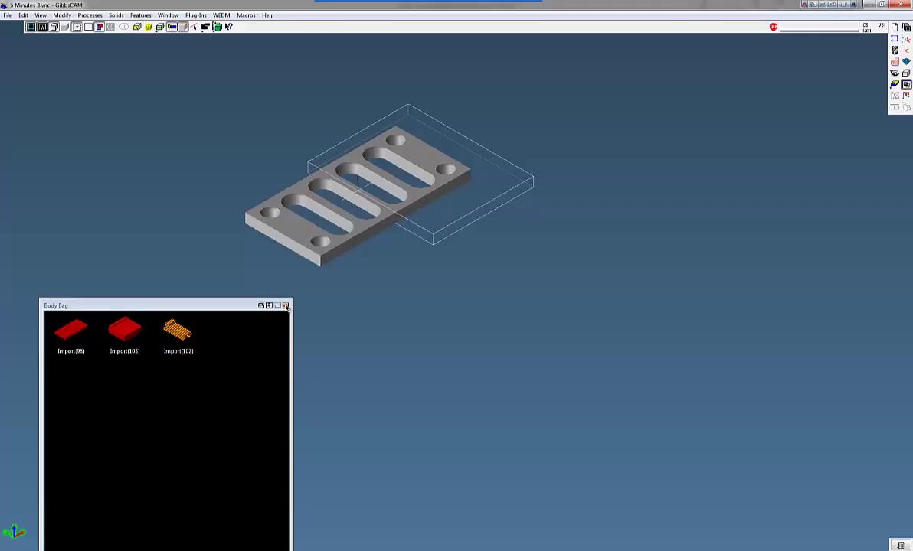
left_click(286, 306)
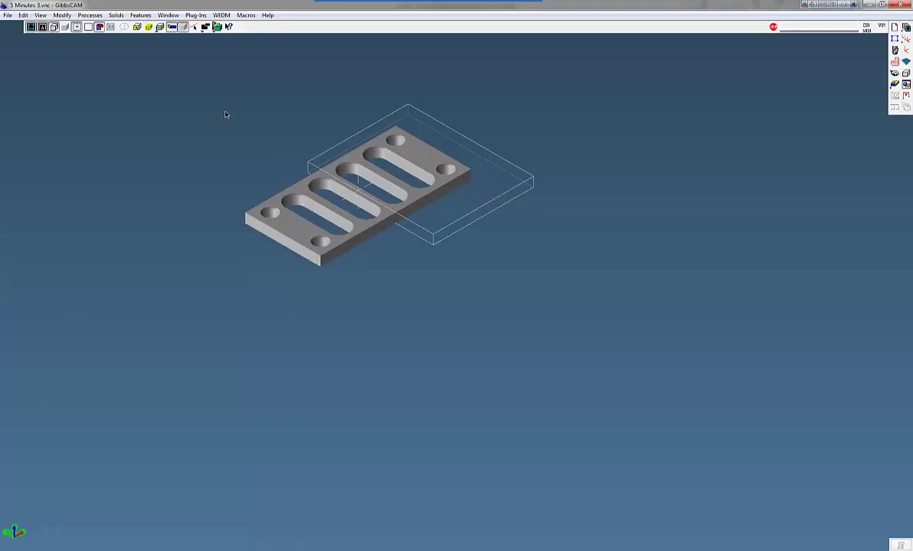
Shrink-wrap the stock around the visible plate and toggle the solid display off and on to check the stock outline
left_click(40, 15)
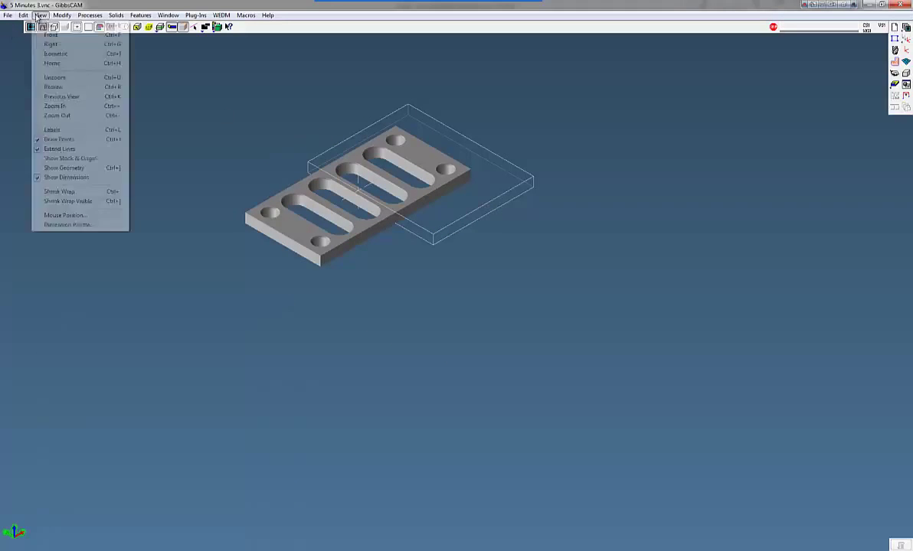
left_click(81, 202)
scroll(213, 233, "down", 2)
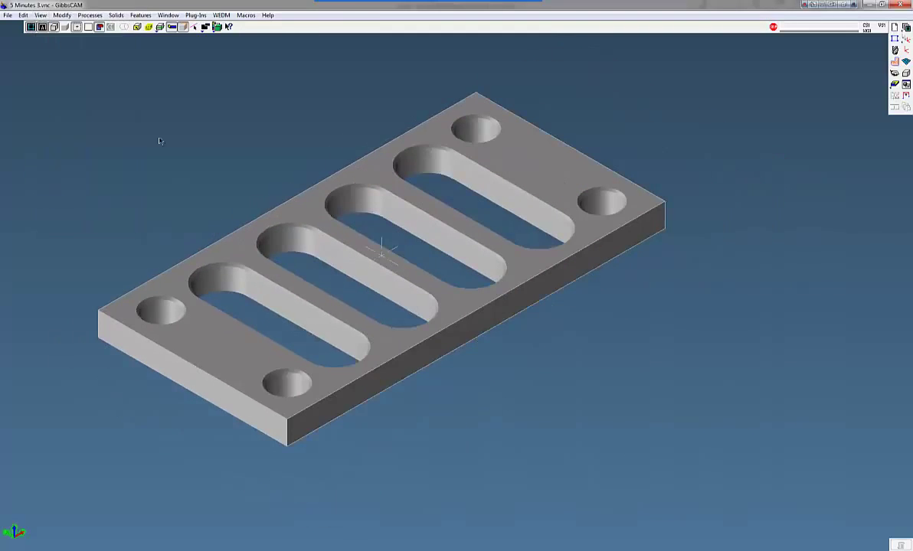
left_click(53, 27)
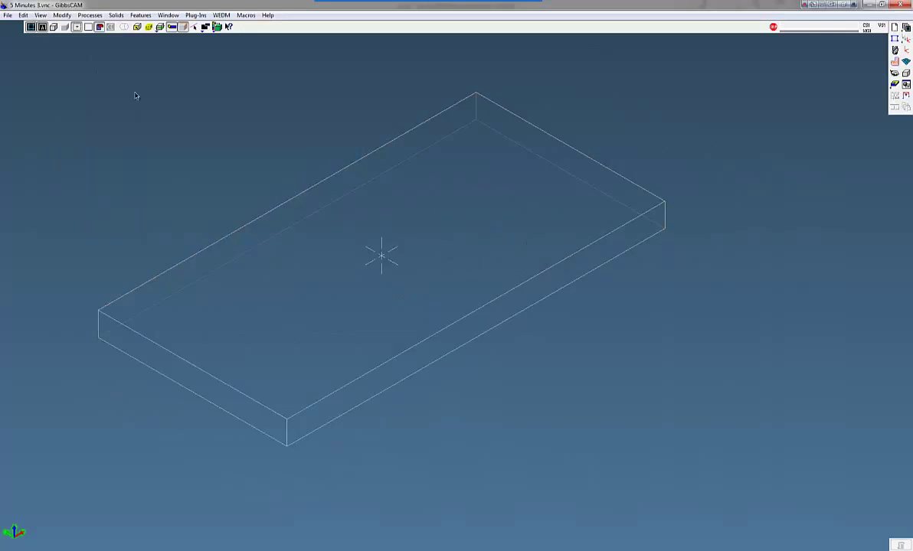
left_click(59, 31)
scroll(255, 204, "down", 4)
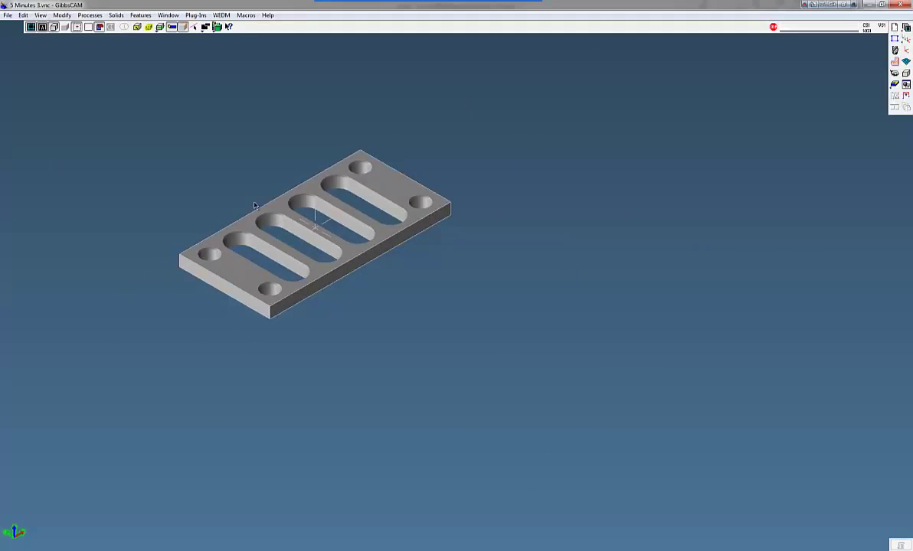
Return the vise bodies and the machine table from the Body Bag to the workspace
left_click(905, 84)
double_click(178, 330)
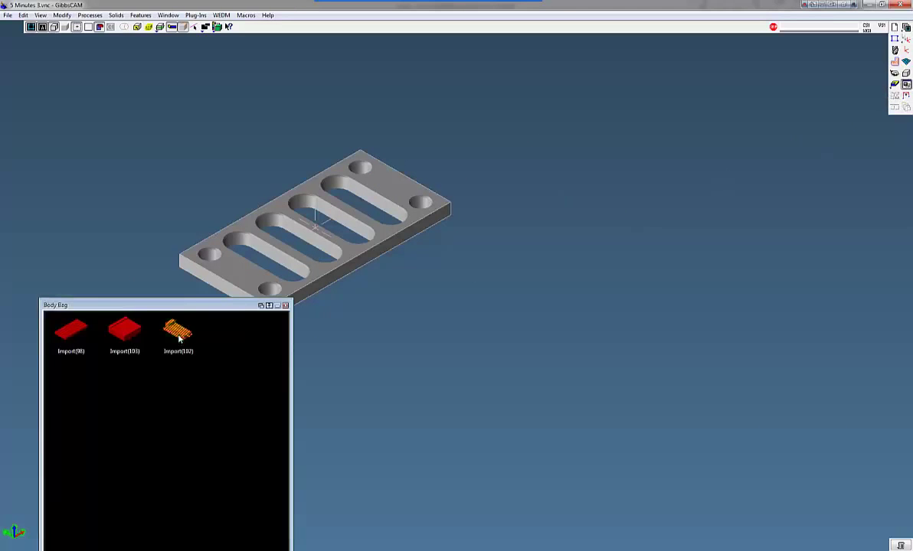
double_click(126, 330)
double_click(71, 330)
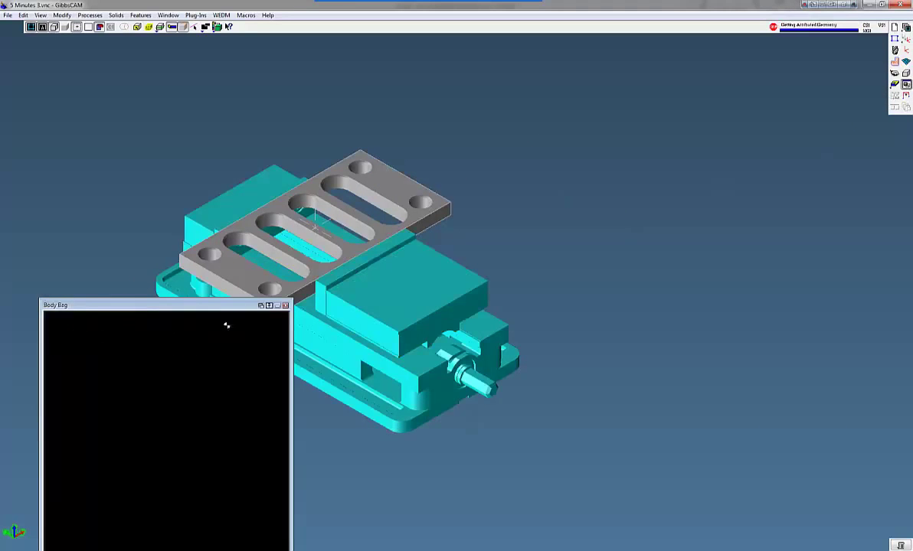
left_click(286, 305)
left_click(267, 122)
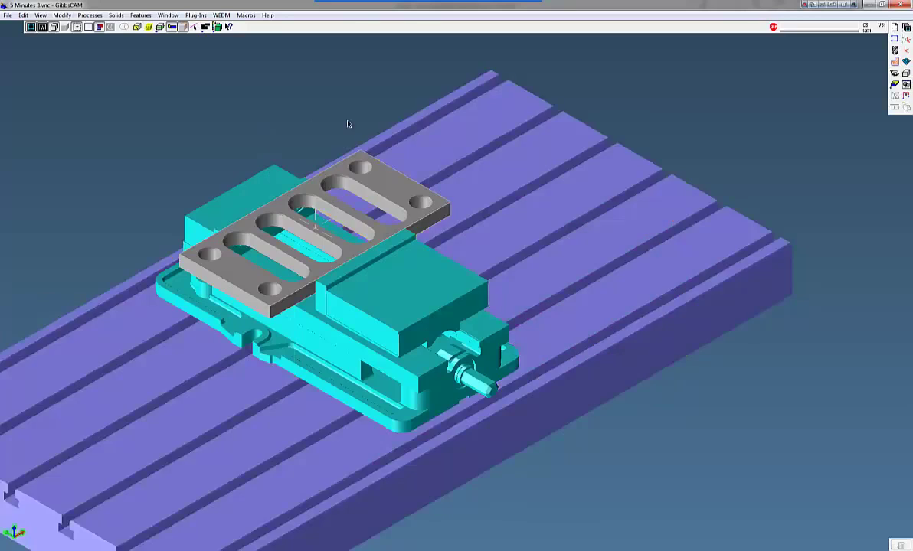
Show the tool list and load the Mori Seiki NVX.PRC machine tool magazine from the aluminum processes
scroll(348, 124, "down", 3)
middle_click_drag(318, 128, 454, 151)
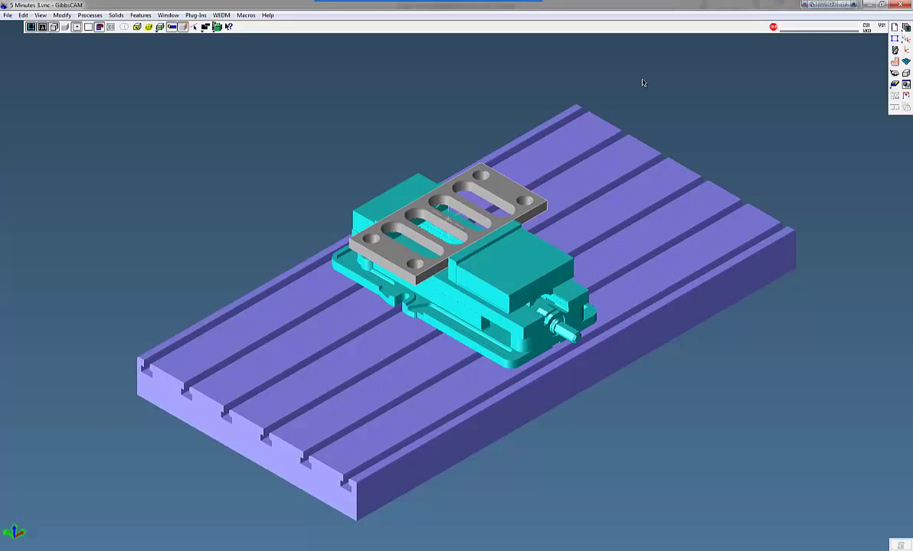
left_click(894, 50)
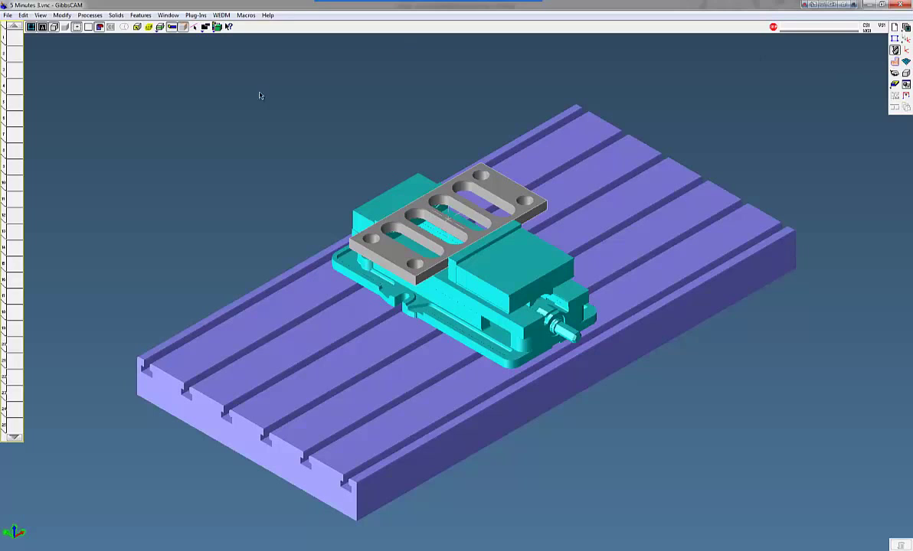
left_click(89, 15)
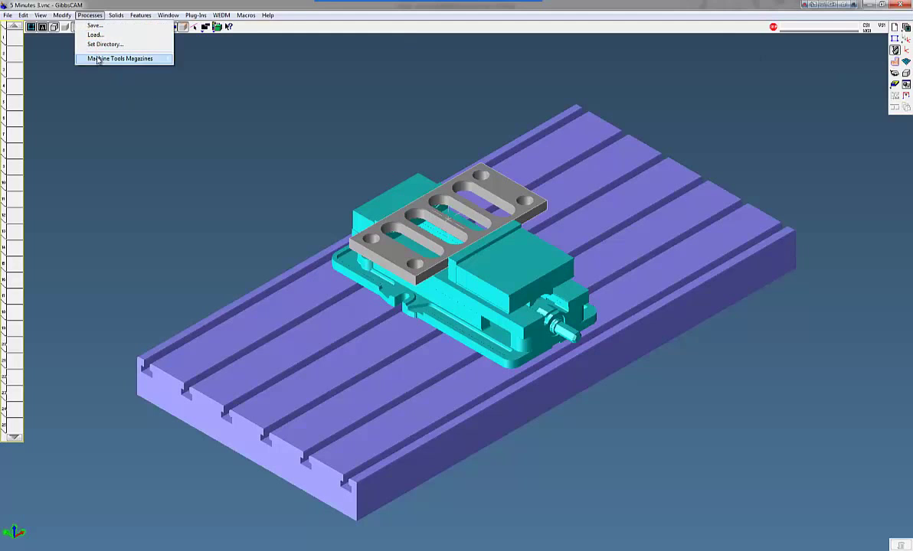
mouse_move(153, 59)
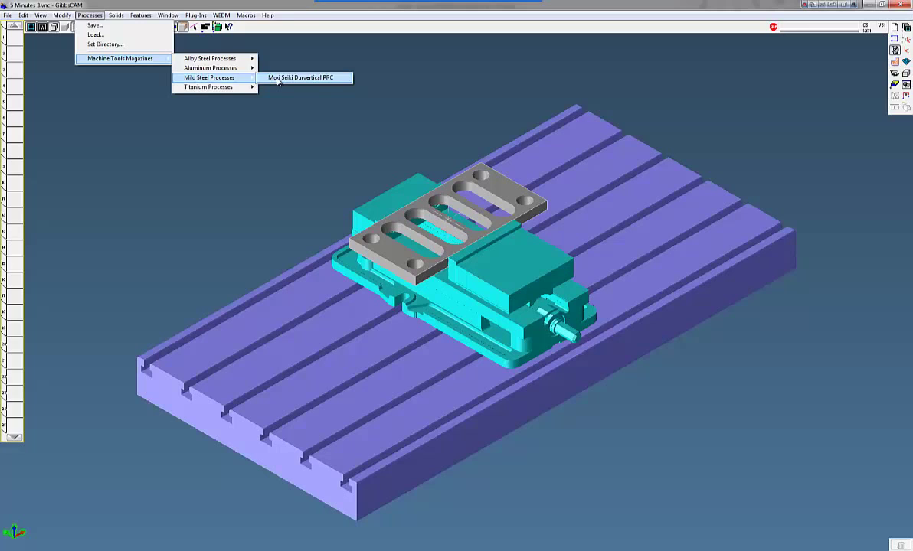
mouse_move(253, 69)
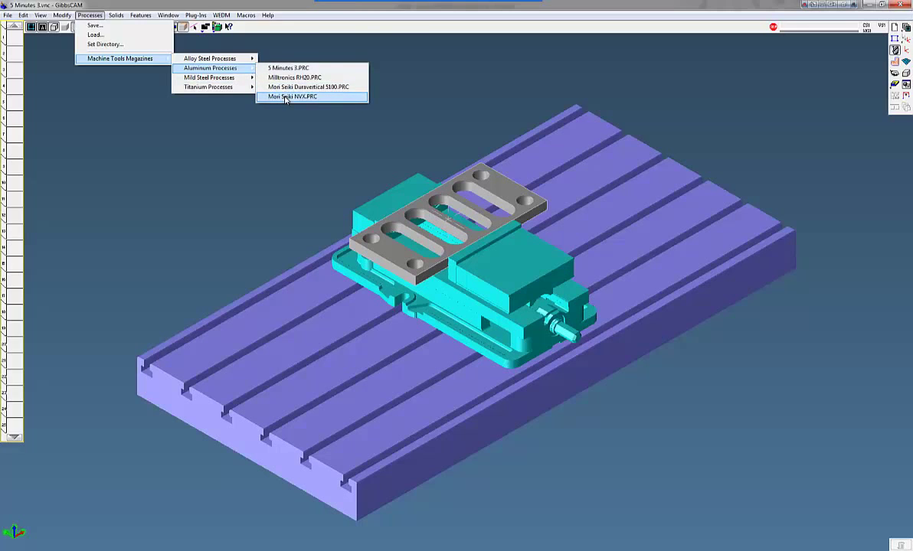
left_click(286, 98)
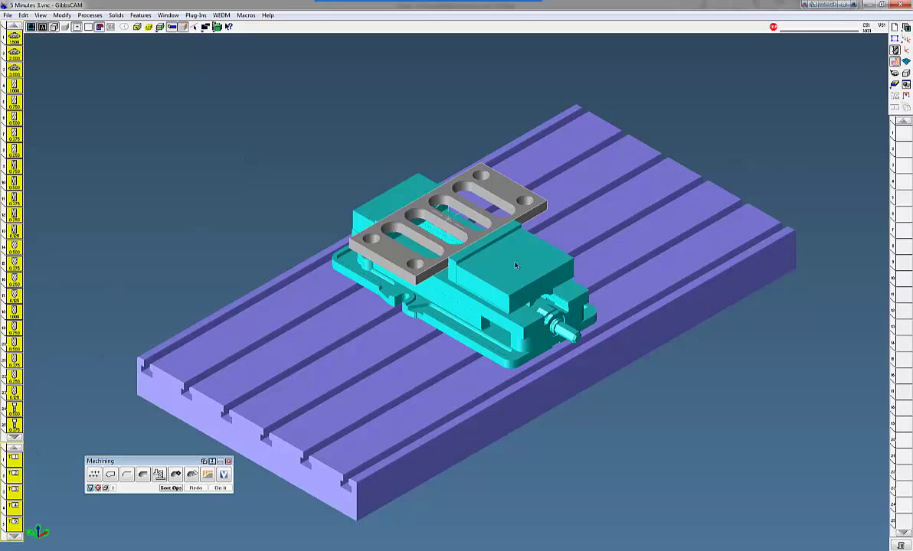
Review the loaded tool list down to its end and delete all loaded processes while keeping the tools
left_click(16, 434)
left_click(16, 437)
left_click(16, 437)
left_click(16, 437)
left_click(16, 437)
left_click(16, 438)
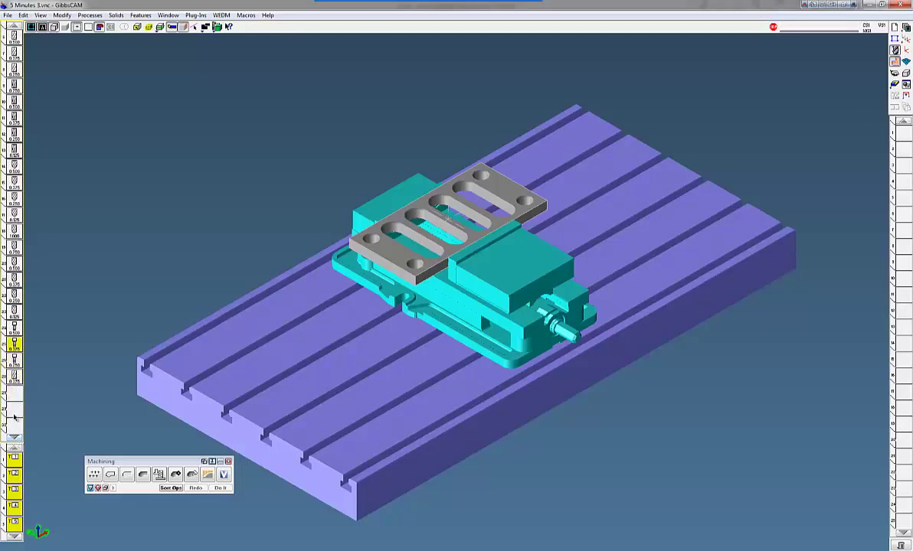
left_click(16, 393)
left_click(19, 460)
key("ctrl+a")
key("Delete")
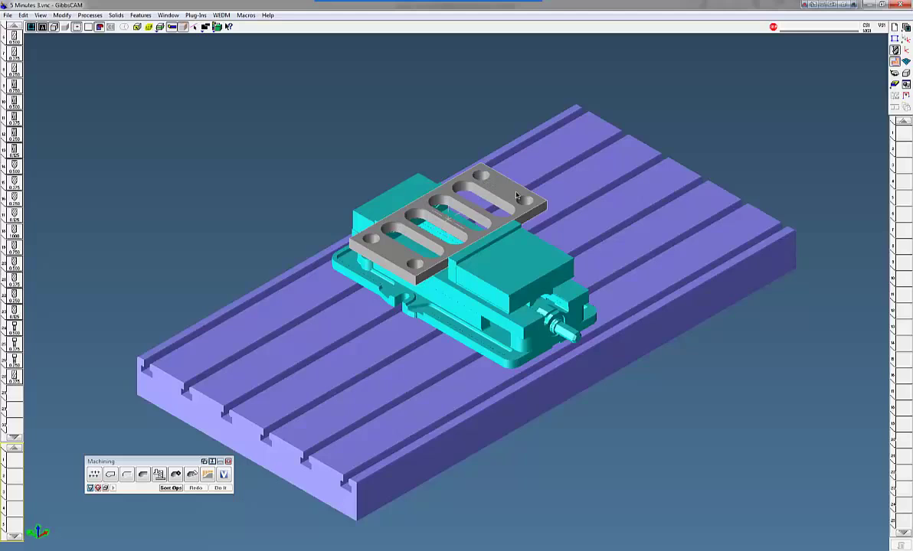
Move the Machining palette to the empty area beside the plate and vise
scroll(284, 201, "up", 5)
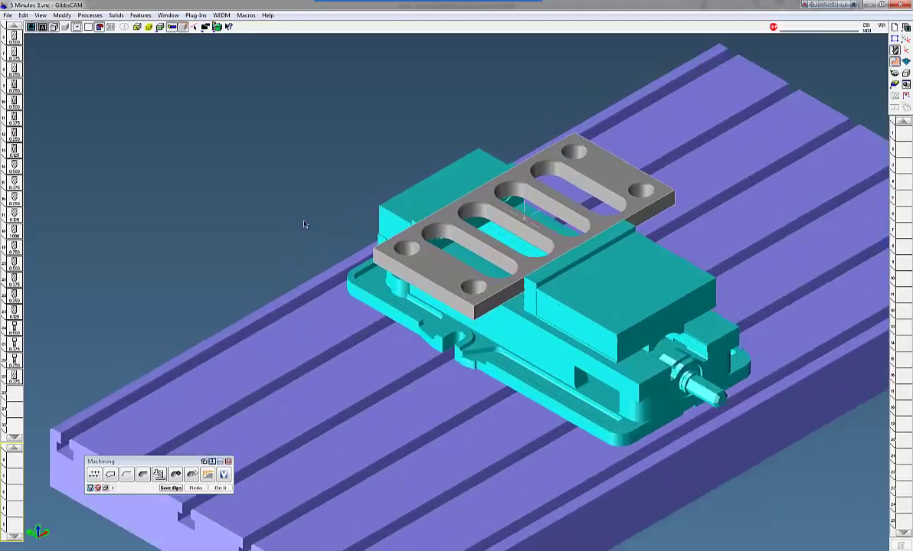
middle_click_drag(450, 233, 325, 244)
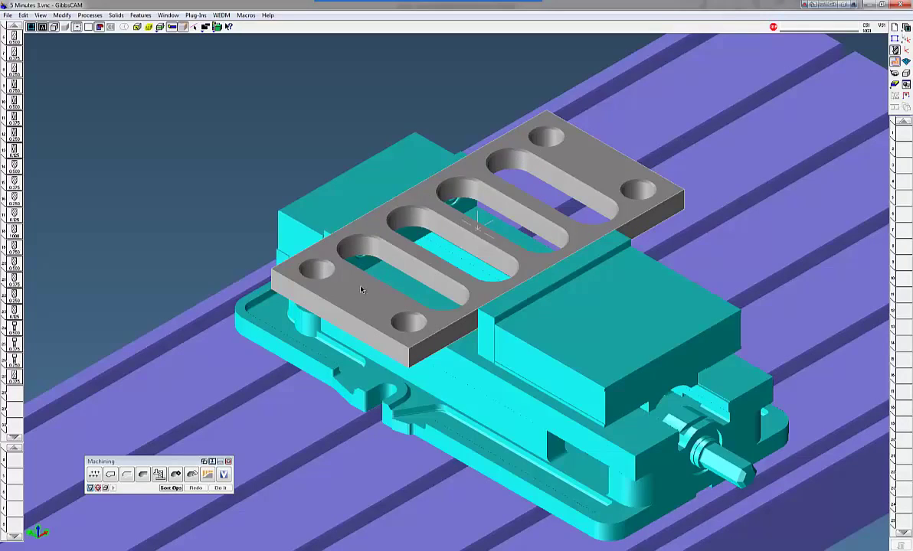
left_click_drag(140, 461, 132, 152)
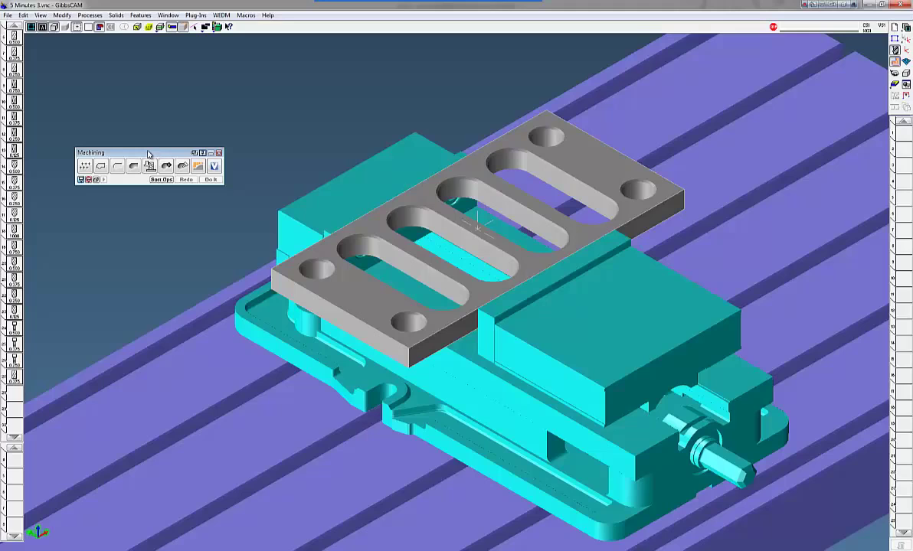
Shift the Machining palette slightly and add a Holes, a Roughing and two Contour processes to the process list, in that order
left_click_drag(149, 154, 144, 184)
mouse_move(78, 196)
left_mouse_down()
mouse_move(31, 440)
mouse_move(12, 463)
mouse_move(62, 328)
mouse_move(77, 201)
left_mouse_up()
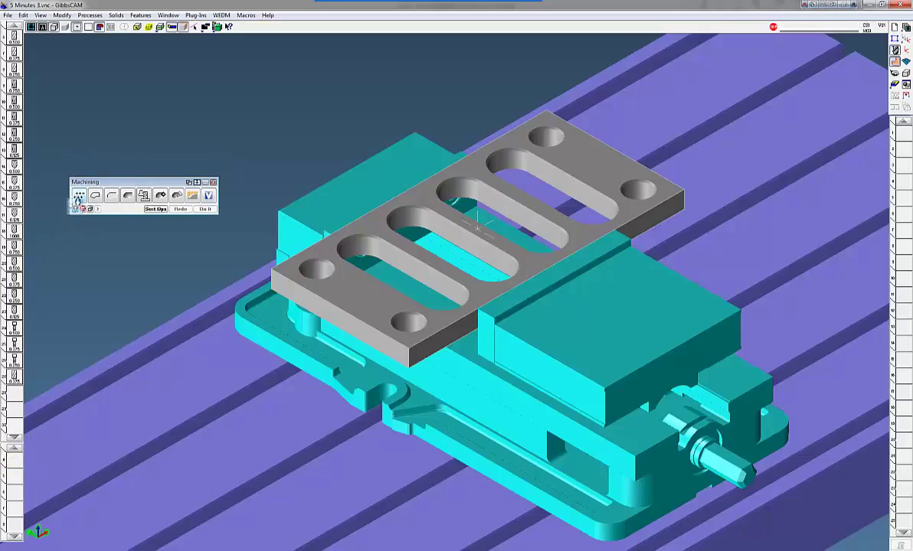
left_click(13, 449)
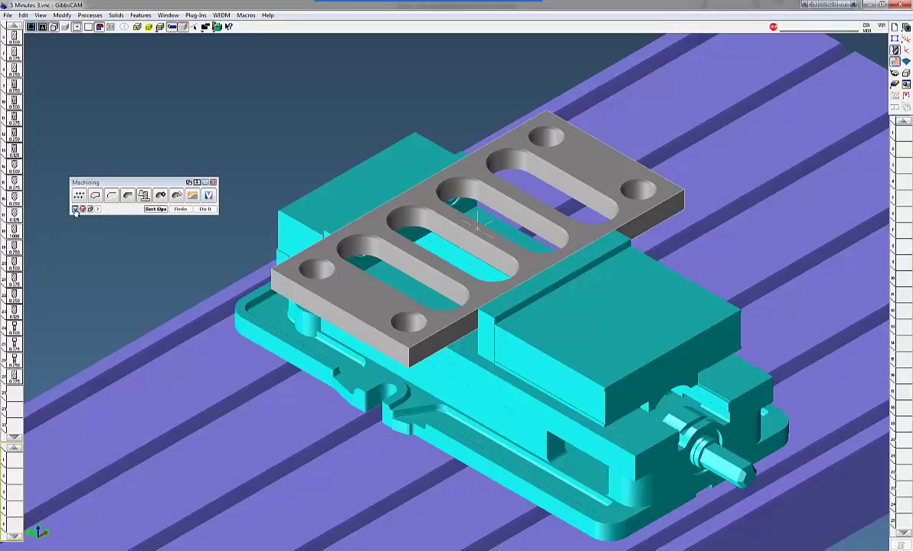
left_click_drag(78, 197, 14, 461)
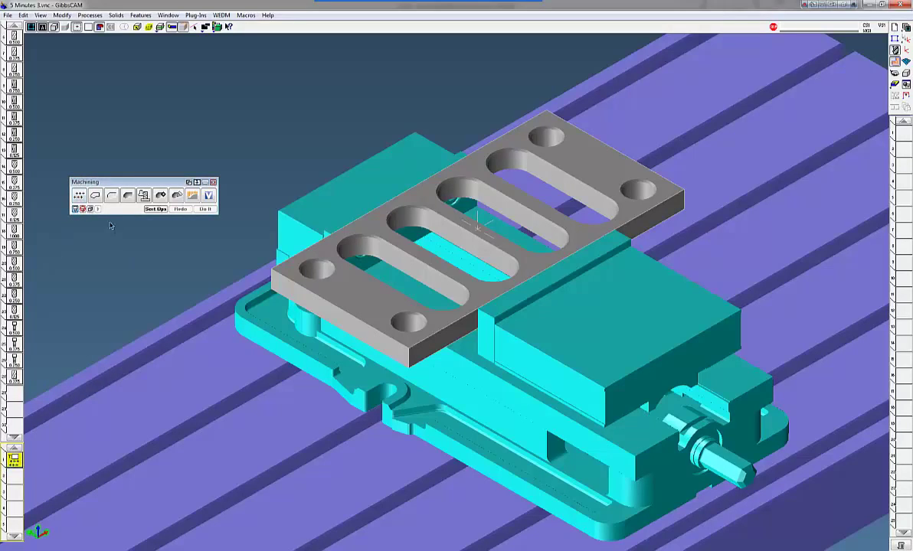
left_click_drag(110, 195, 14, 493)
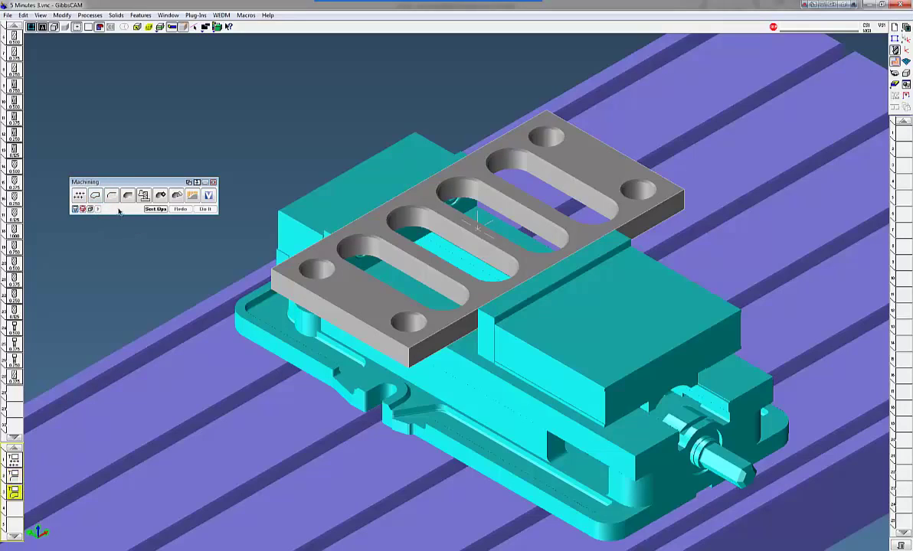
left_click_drag(95, 194, 14, 508)
Assign the 0.750 drill to the Holes process and set its final depth to -0.78, using the plate's bottom face as reference
left_click_drag(15, 250, 13, 440)
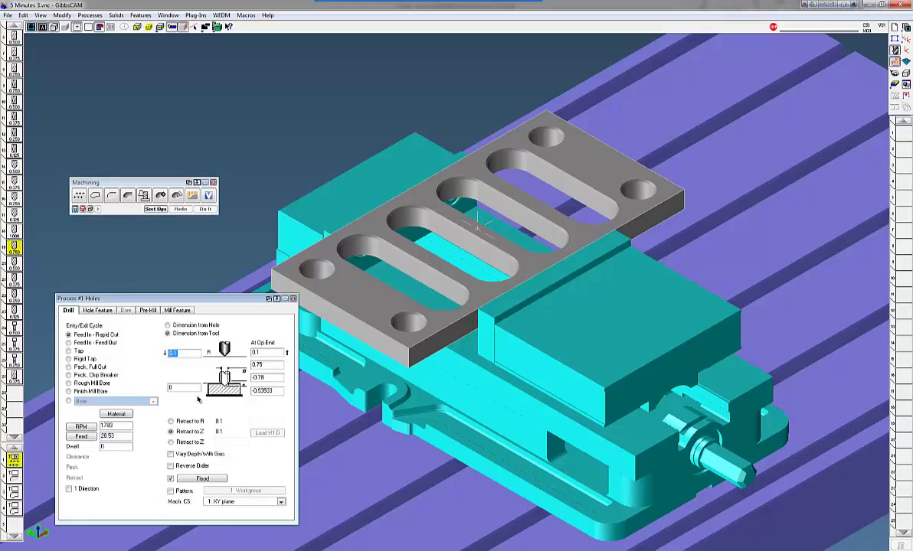
left_click(269, 379)
type("0")
middle_click_drag(304, 371, 305, 370)
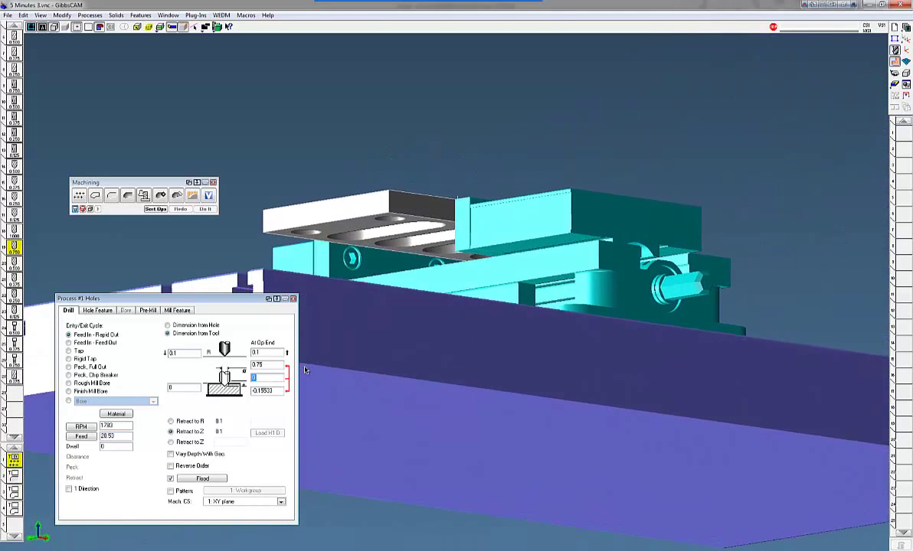
left_click(356, 227, "alt")
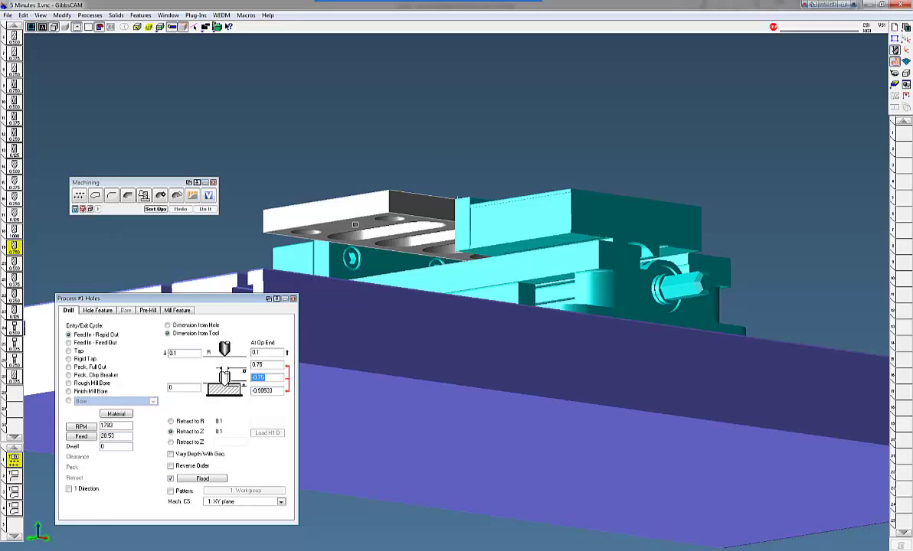
left_click(270, 378)
middle_click_drag(270, 378, 271, 378)
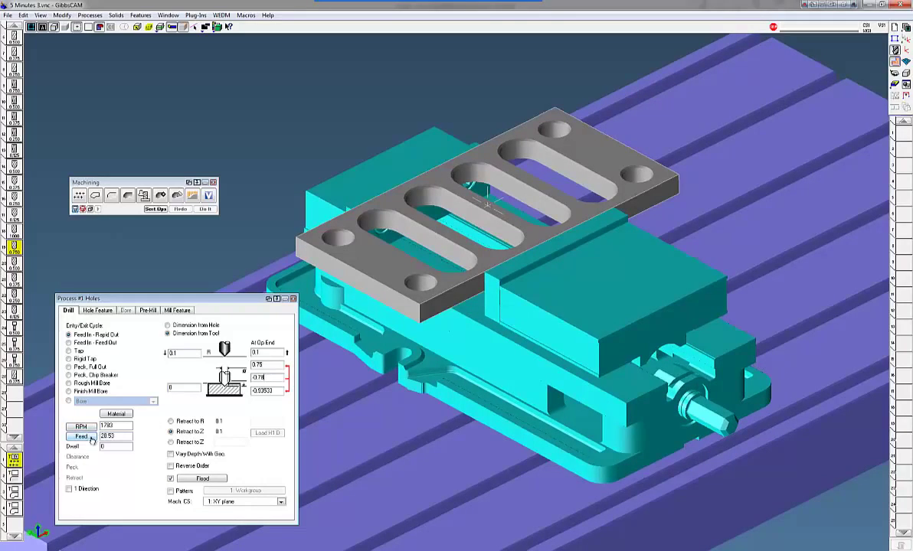
Review the Holes process's Pre-Mill options, leaving Entry enabled, and close the process settings
left_click(148, 311)
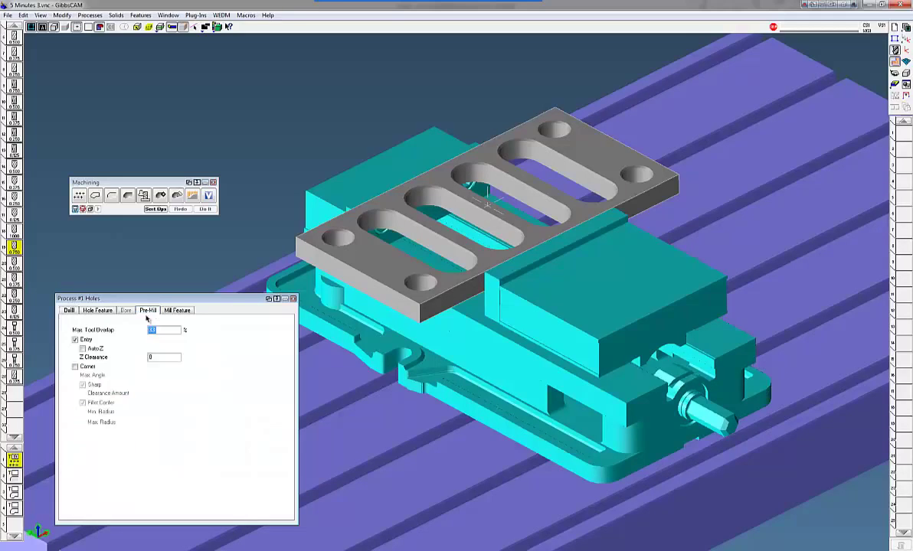
left_click(75, 339)
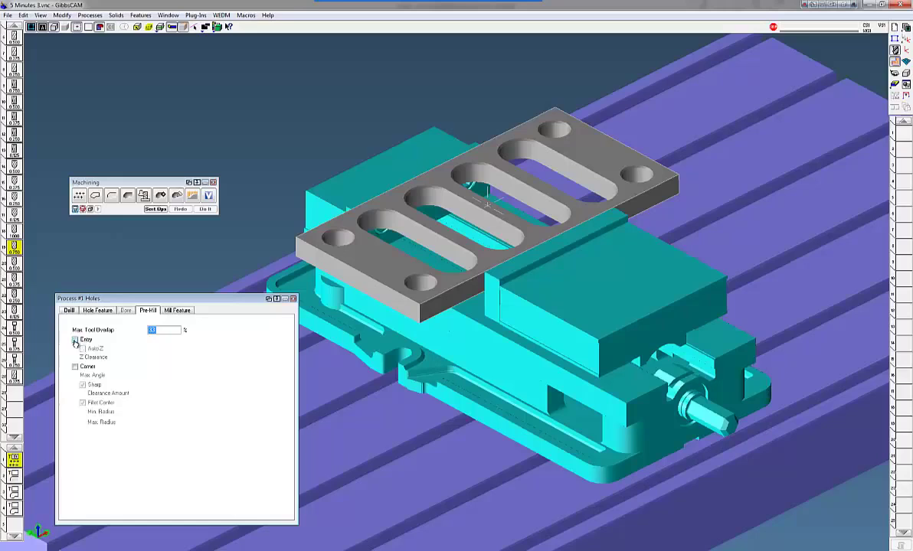
left_click(75, 339)
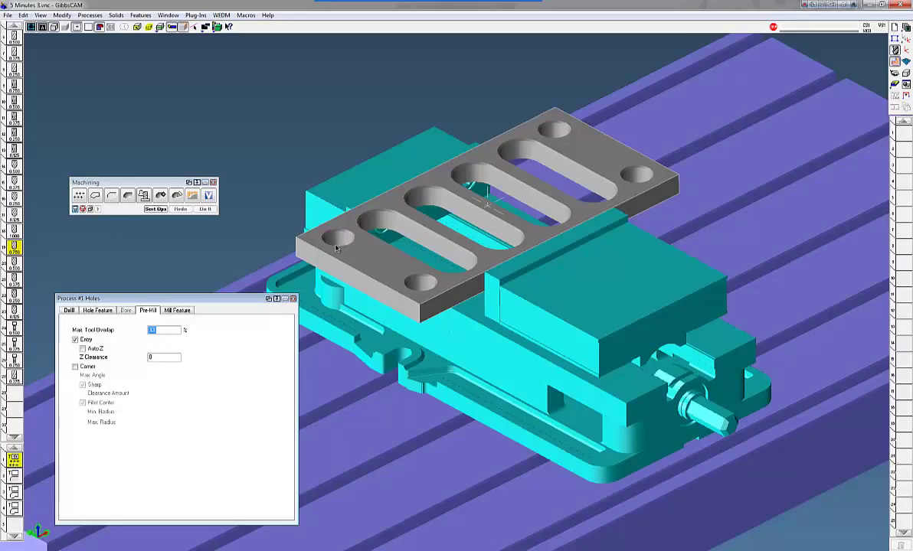
left_click(292, 299)
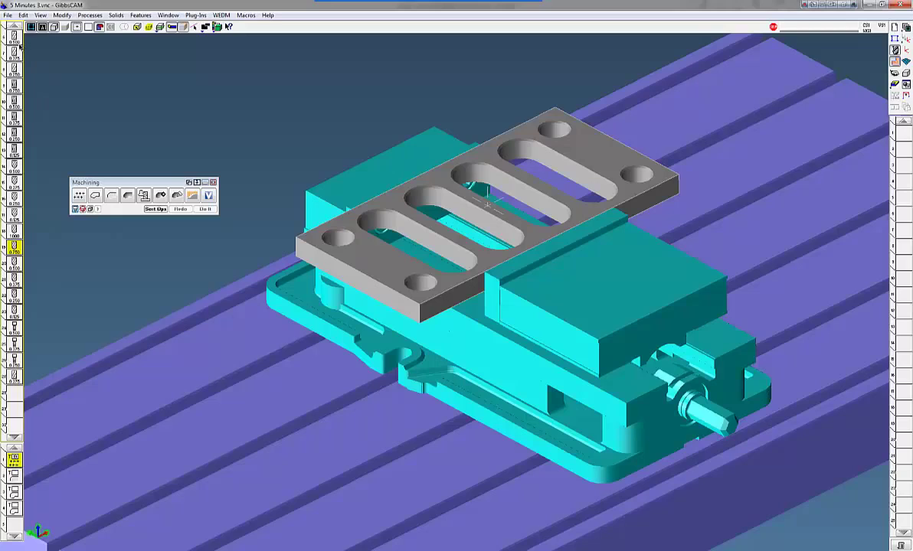
Assign the 0.500 rough end mill (tool 6) to the Roughing process and set its pocket depth to -.77
scroll(15, 35, "up", 4)
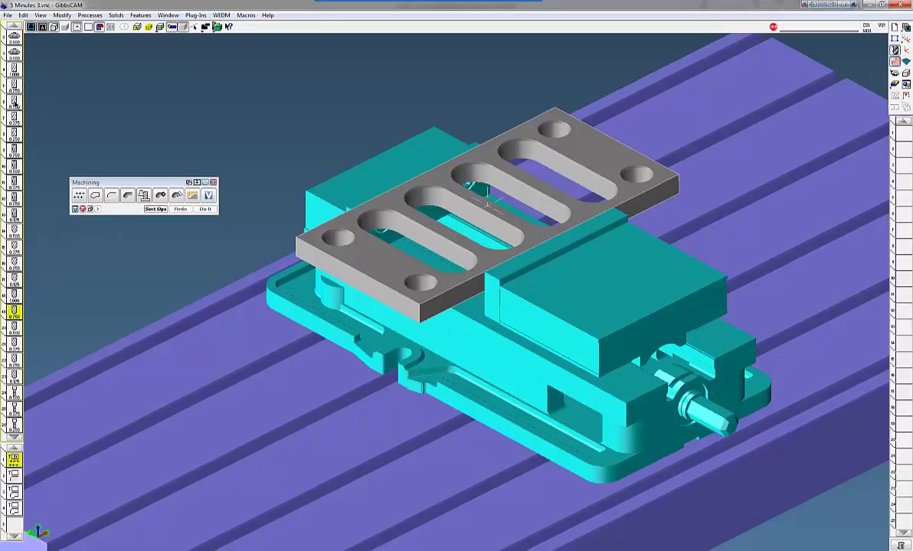
left_click(14, 101)
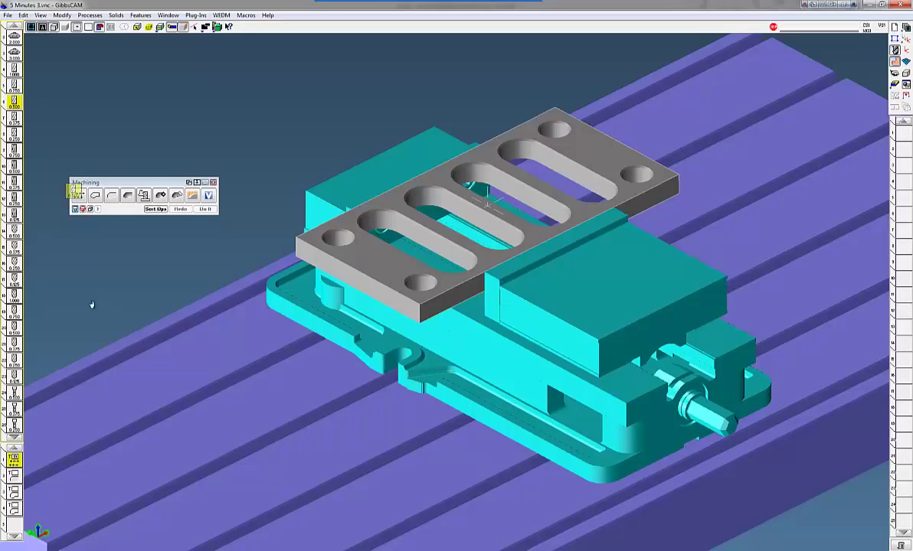
double_click(13, 473)
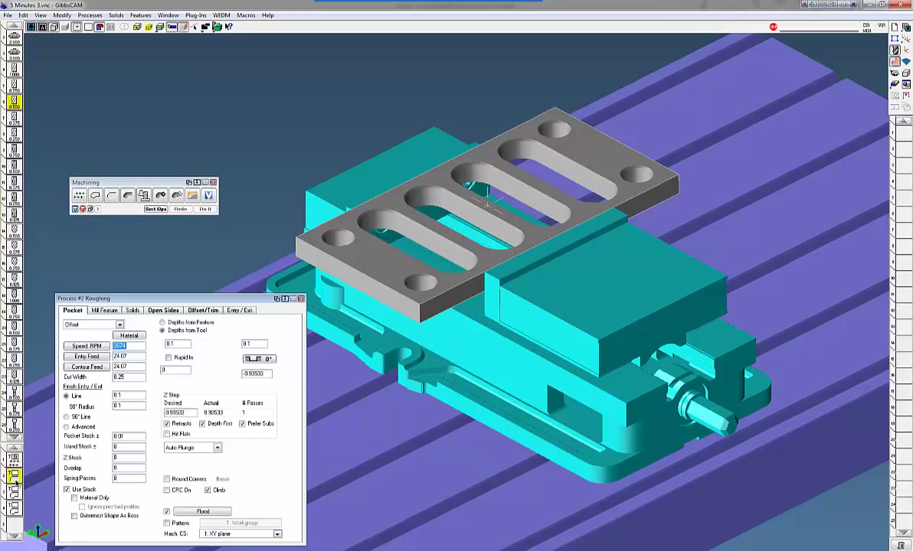
double_click(250, 372)
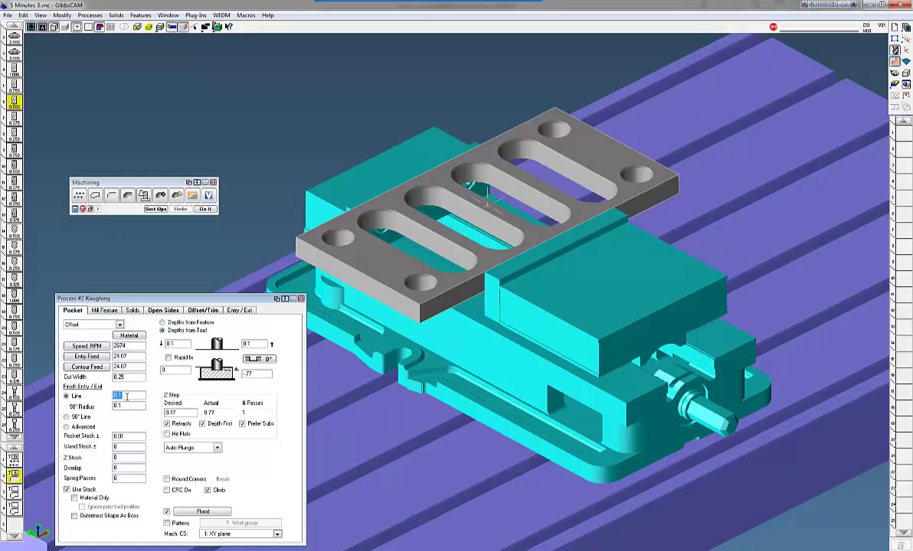
key("Tab")
left_click(301, 299)
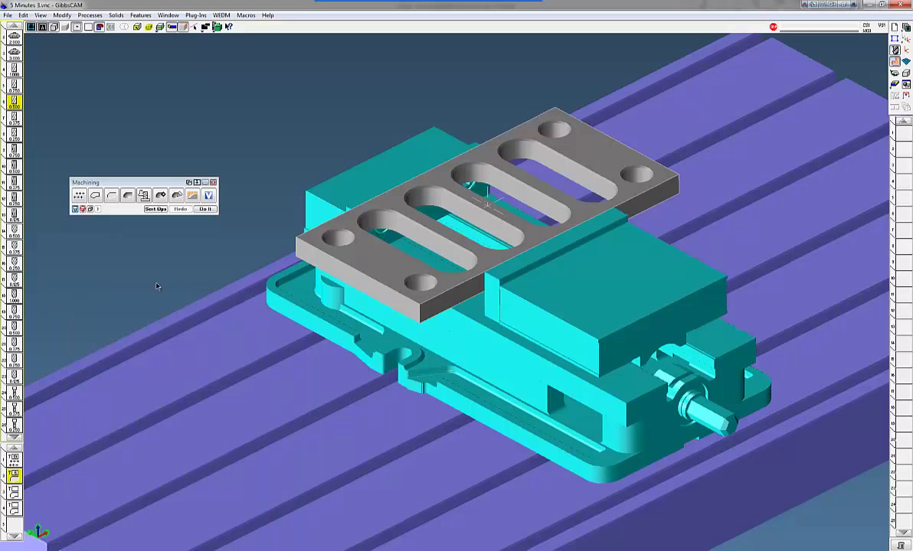
Assign the 0.500 finish end mill (tool 10) to the first Contour process and go through its stock allowance
left_click_drag(17, 168, 15, 459)
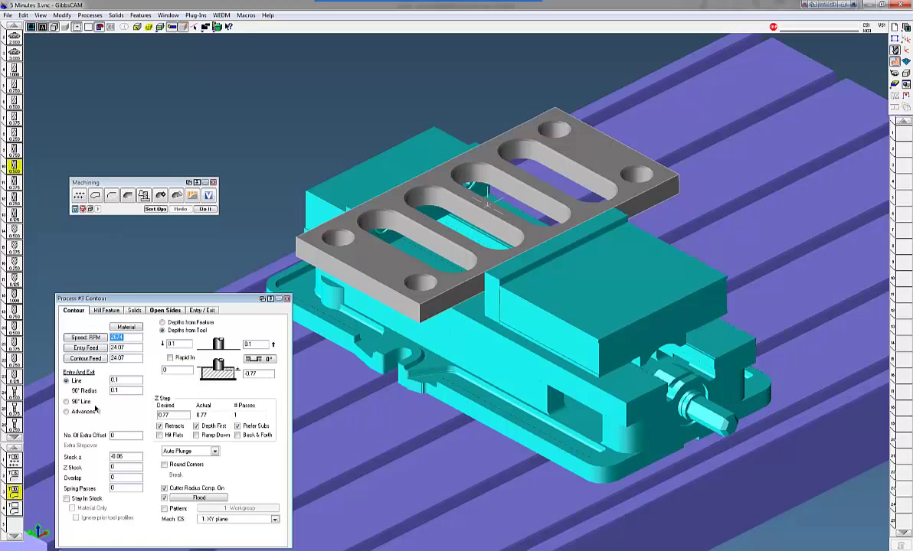
left_click_drag(129, 457, 97, 457)
left_click(287, 299)
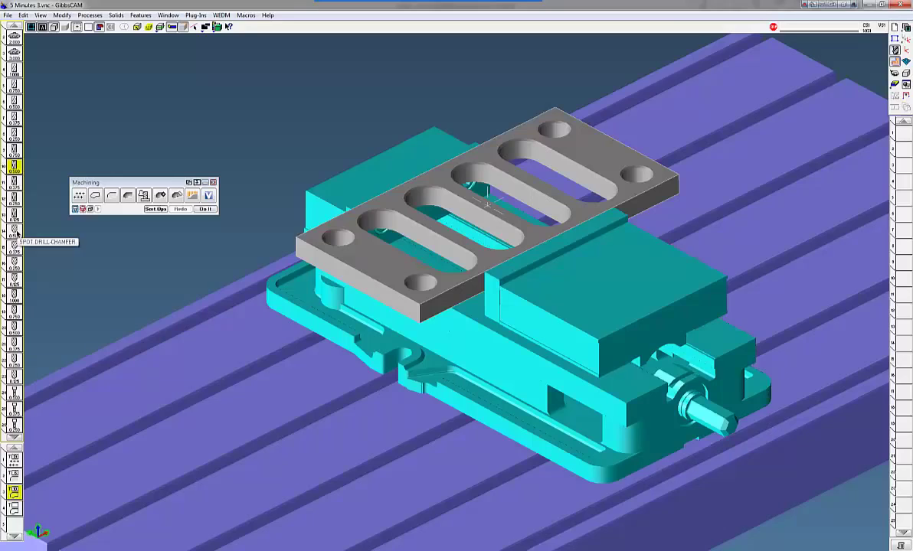
Assign the 0.500 spot drill-chamfer tool to the second Contour process and set its final depth to -.2
left_click_drag(17, 233, 15, 509)
left_click_drag(262, 374, 230, 374)
type("-.2")
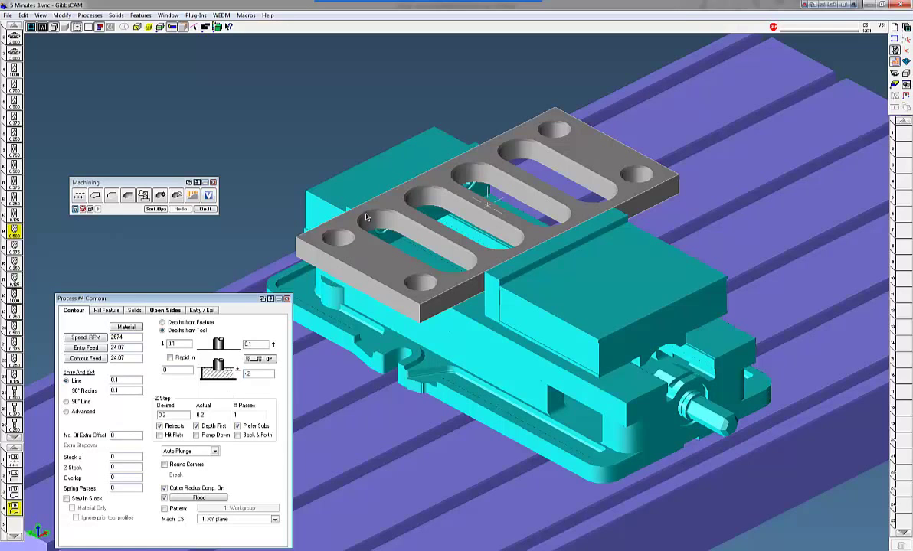
left_click(120, 458)
left_click(287, 299)
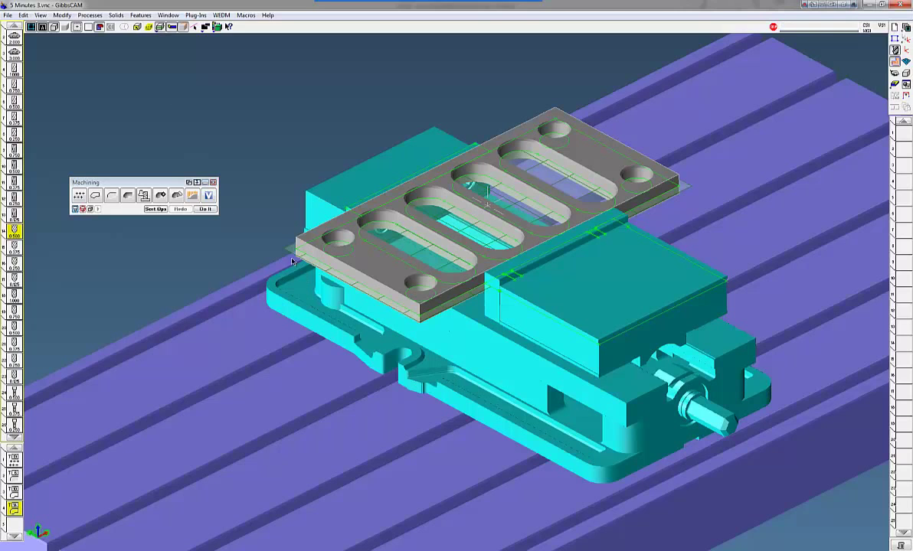
Position the Profiler plane just below the plate's top face, trying depths of 0.04 and 0 before adjusting it by hand
mouse_move(292, 252)
left_mouse_down()
mouse_move(297, 239)
mouse_move(296, 247)
left_mouse_up()
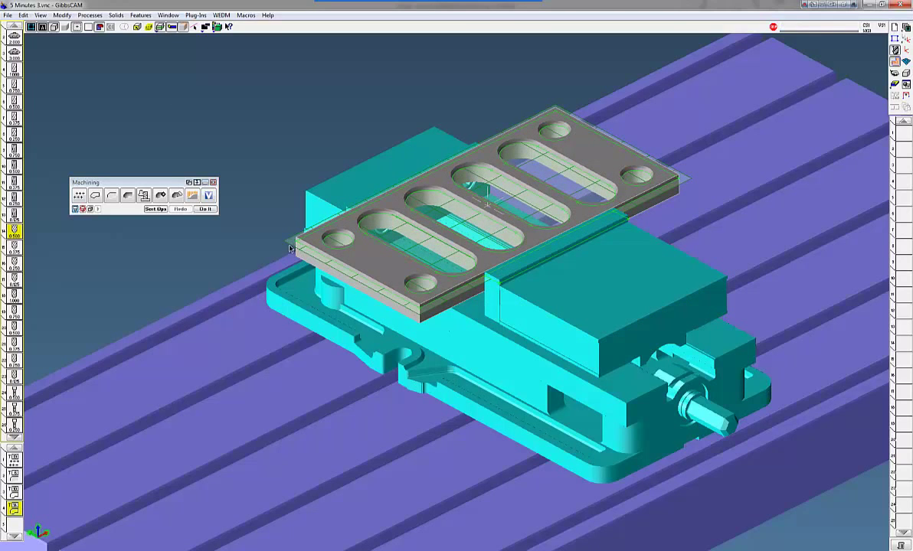
right_click(290, 246)
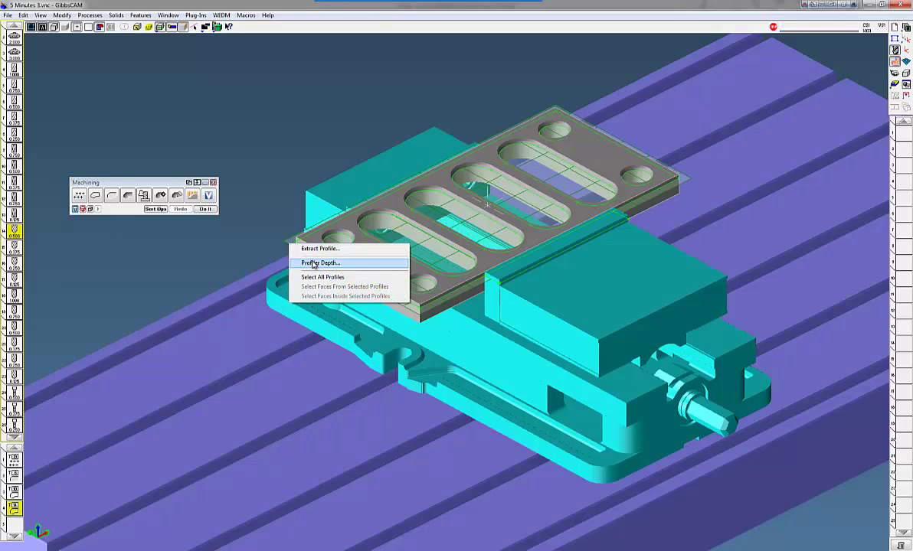
left_click(312, 263)
left_click_drag(155, 169, 198, 110)
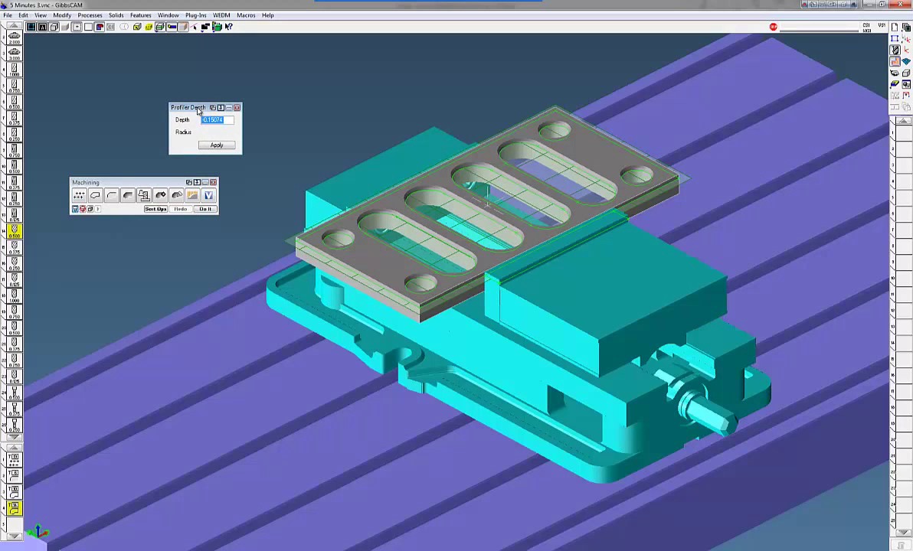
type("0.04")
type("0")
left_click(237, 108)
left_click_drag(288, 243, 288, 242)
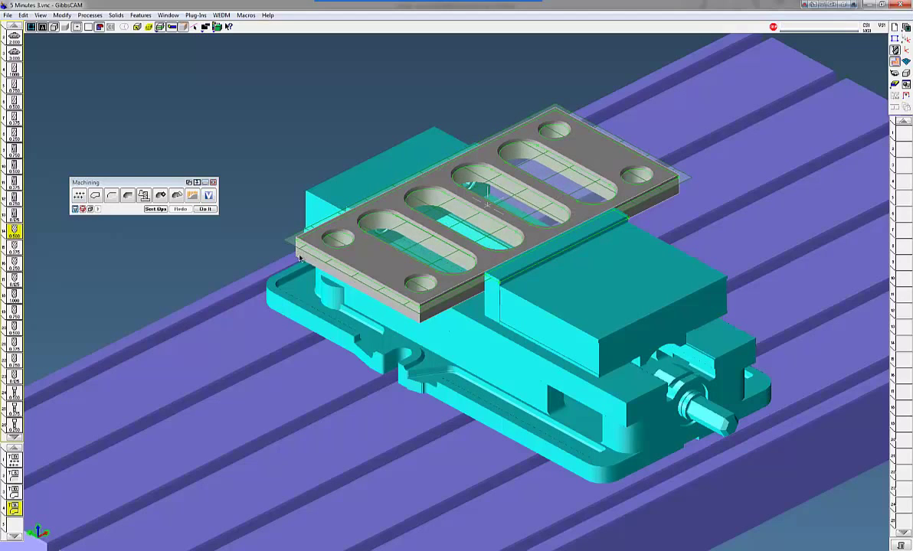
Select the profiles of the plate's four holes and four slots and generate the operations from all four processes
scroll(411, 290, "up", 5)
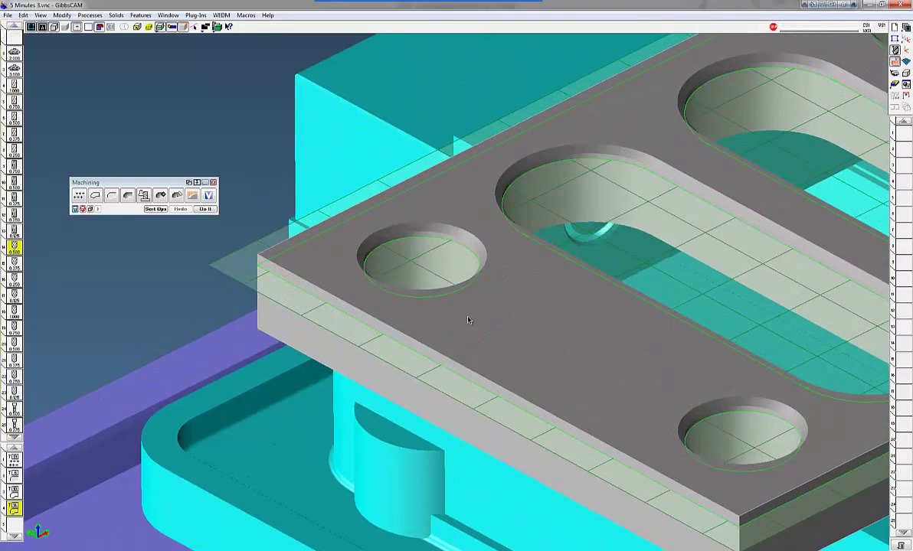
middle_click_drag(272, 192, 215, 296)
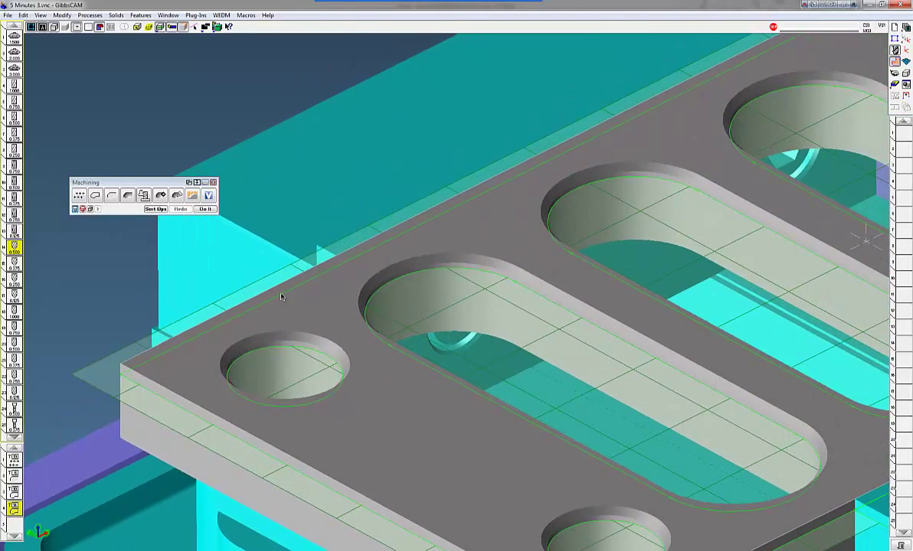
scroll(98, 304, "down", 6)
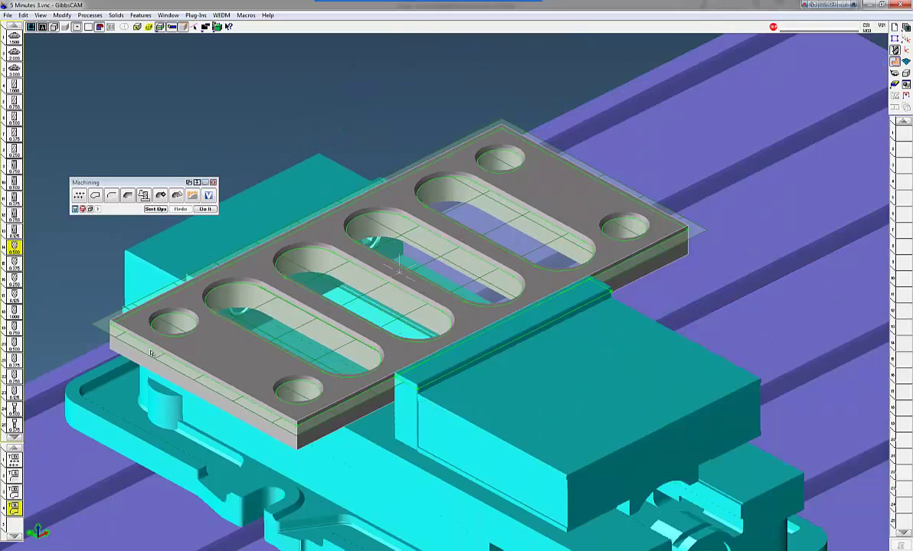
middle_click_drag(151, 353, 222, 285)
left_click(221, 275)
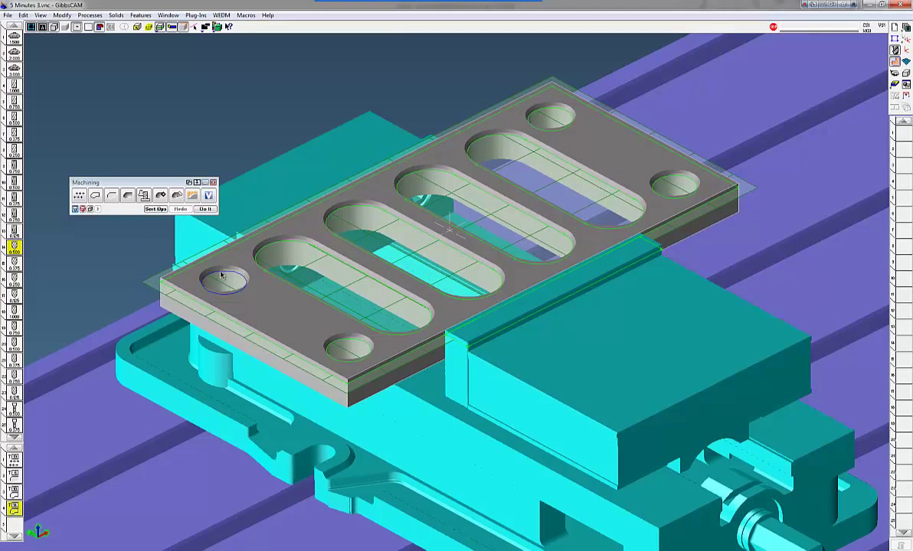
left_click(335, 347, "shift")
left_click(336, 283, "shift")
left_click(356, 246, "shift")
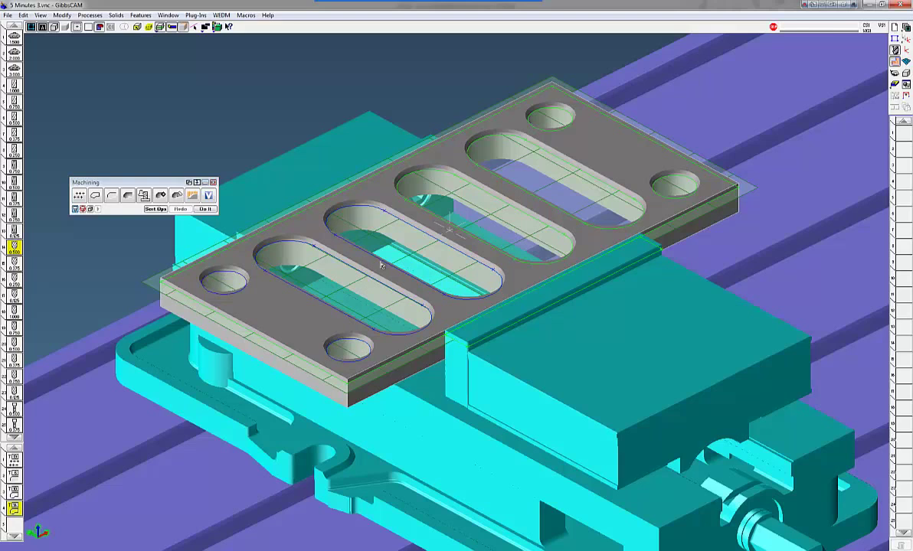
left_click(437, 222, "shift")
left_click(504, 186, "shift")
left_click(546, 133, "shift")
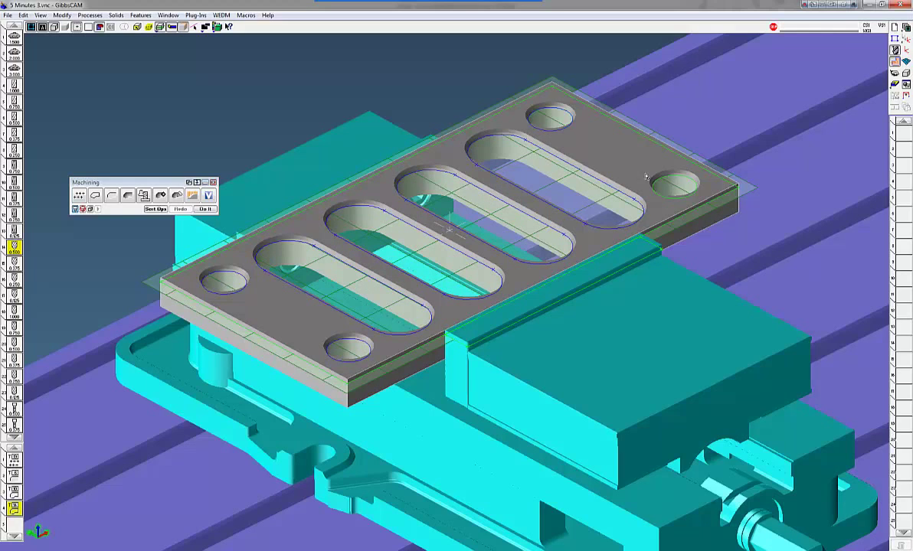
left_click(205, 209)
Run the Flash CPR cut simulation of the generated operations on the plate in the vise
scroll(394, 287, "down", 4)
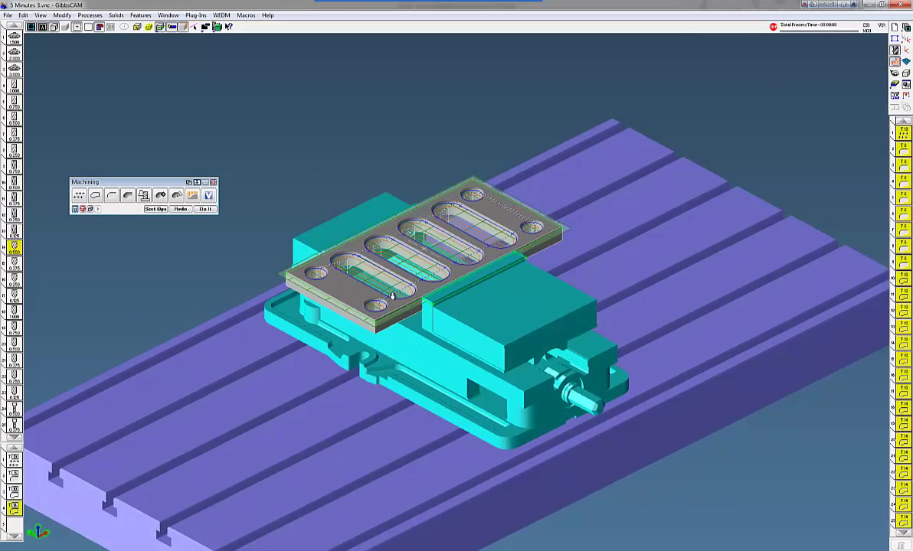
middle_click_drag(392, 296, 420, 292)
left_click(891, 91)
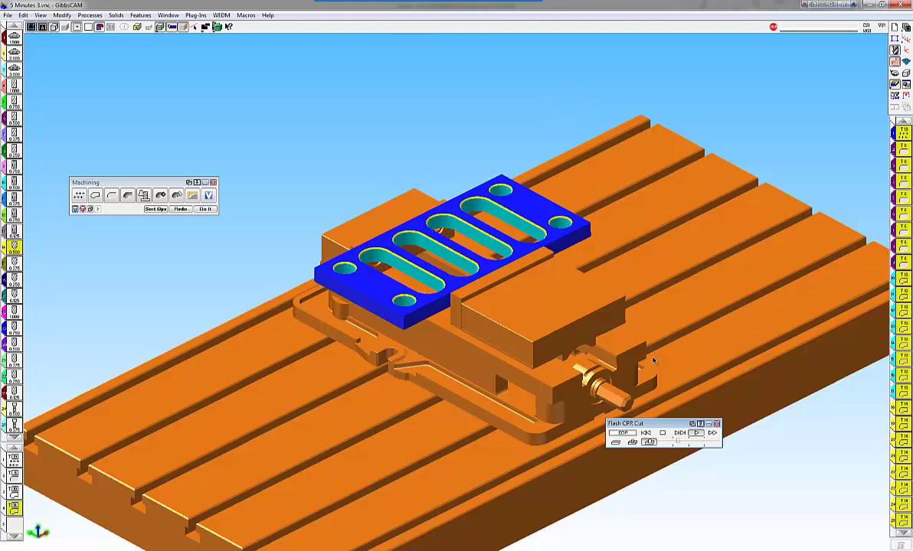
Examine the simulated plate's holes, slots and chamfered edges in the vise from several angles and closer up
key("Left")
key("Left")
key("Up")
key("Up")
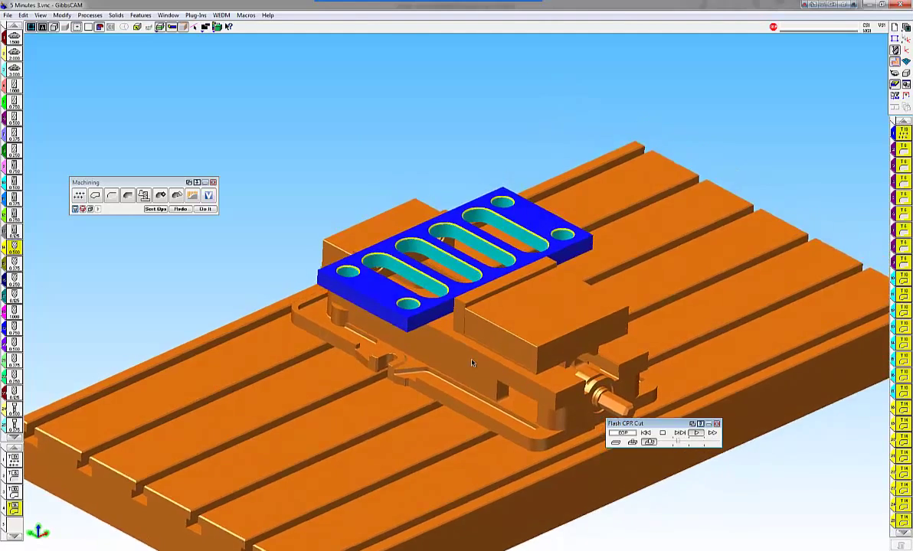
scroll(472, 363, "up", 3)
middle_click_drag(473, 363, 473, 363)
scroll(472, 363, "down", 3)
key("Right")
key("Right")
key("Right")
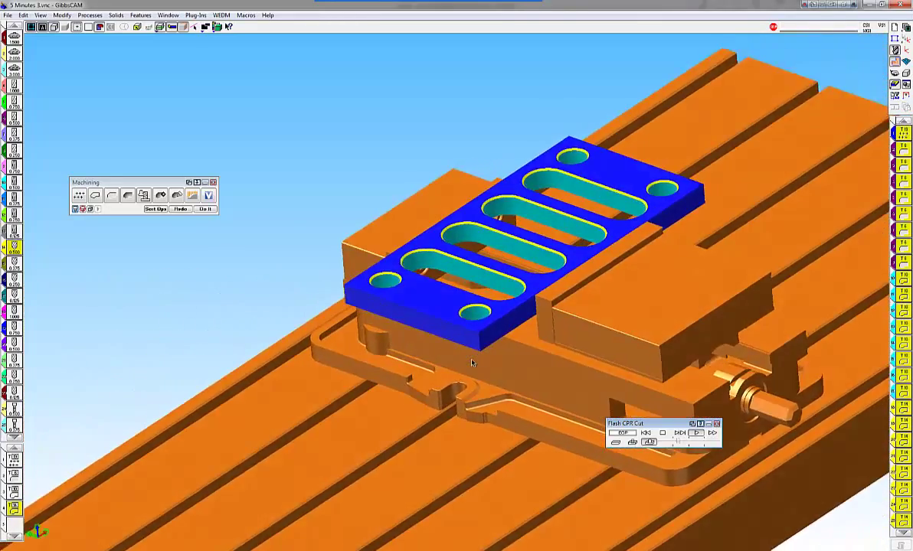
End the cut simulation of the plate and turn off the Profiler
scroll(473, 363, "down", 2)
key("Right")
key("Right")
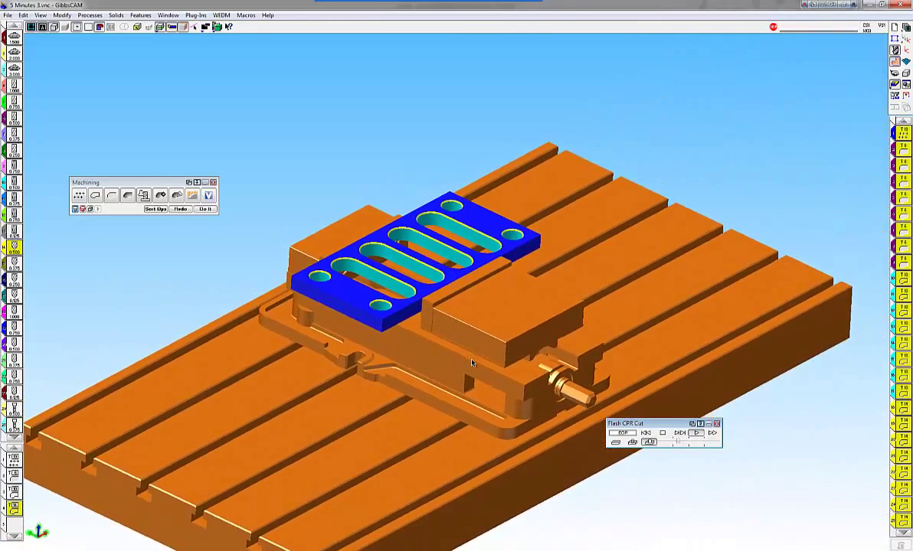
scroll(472, 363, "up", 2)
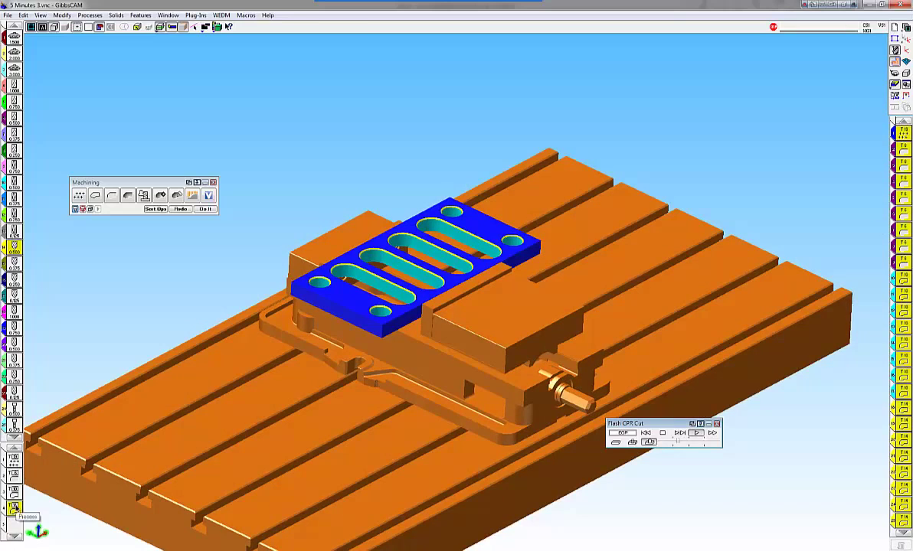
left_click(895, 84)
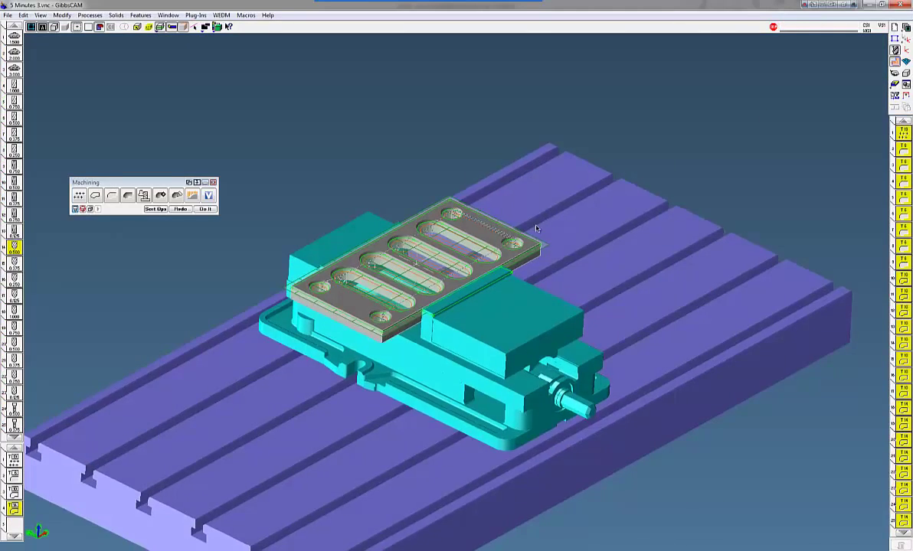
left_click(160, 28)
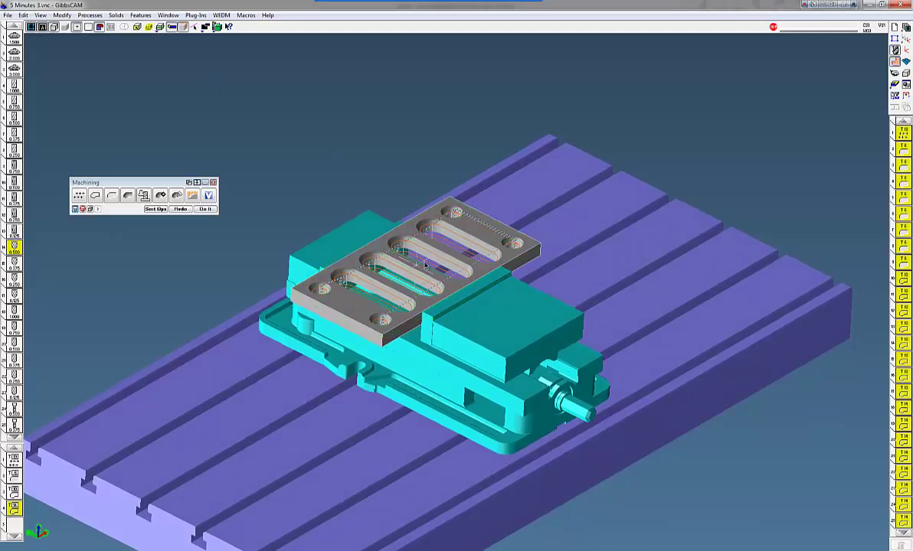
Store the original four-slot plate solid in the Body Bag and close the bag
left_click(470, 232)
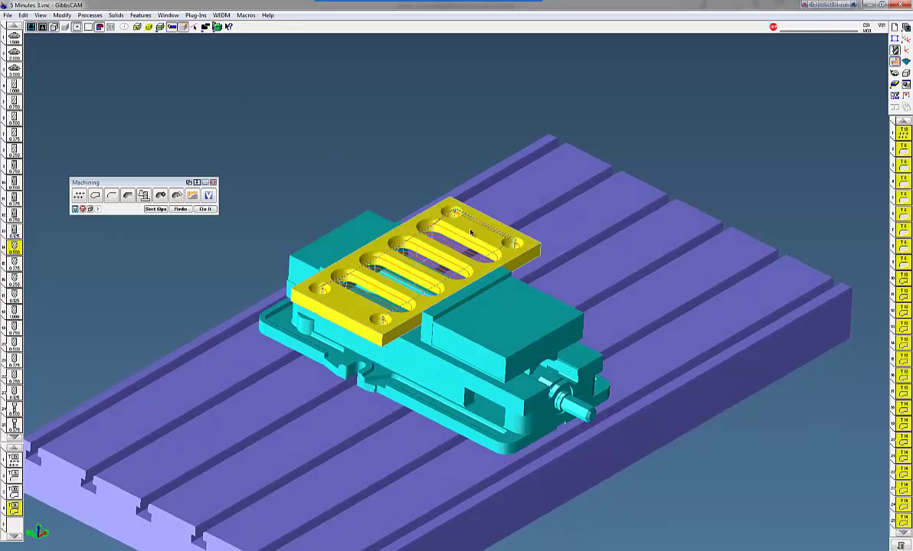
double_click(470, 232)
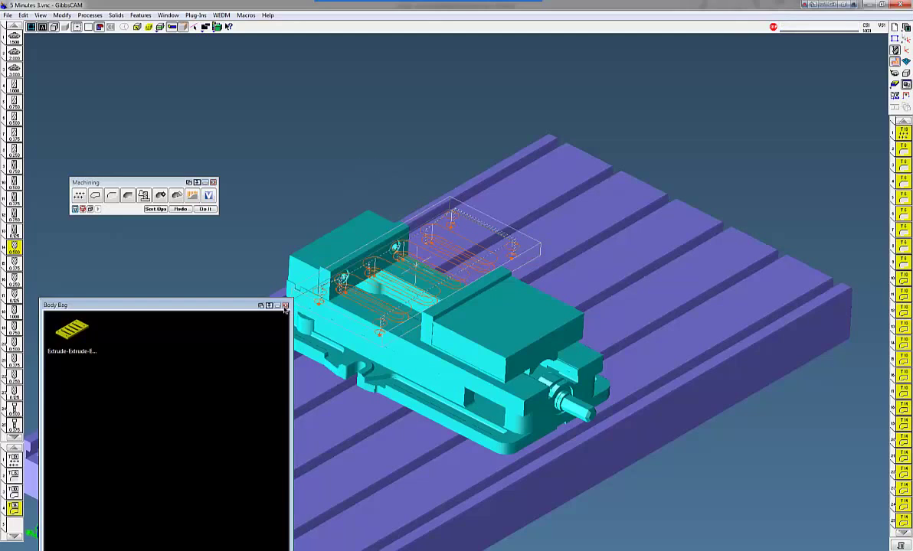
left_click(284, 305)
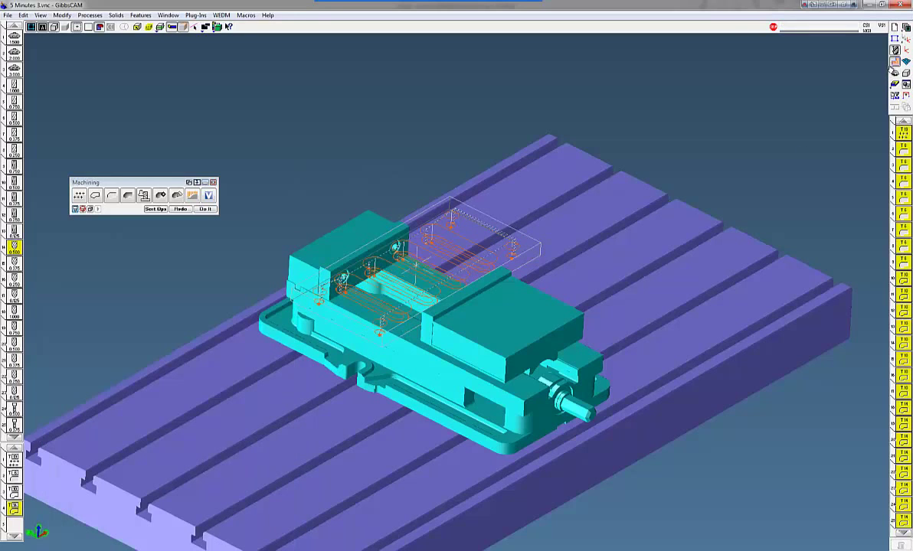
Close the machining tools and import the SolidWorks part Rev B.SLDPRT in its Default configuration, mapping its colour attribute to CAD Color
left_click(895, 62)
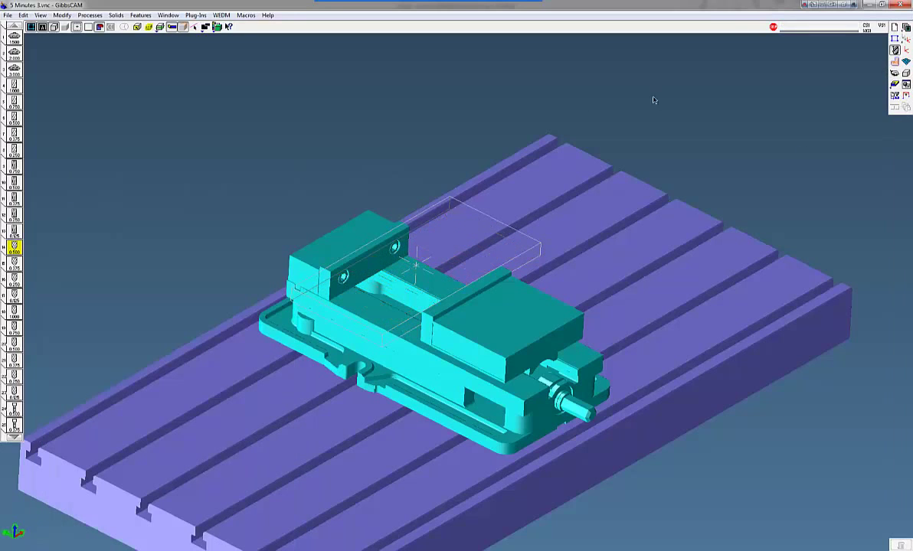
left_click(62, 14)
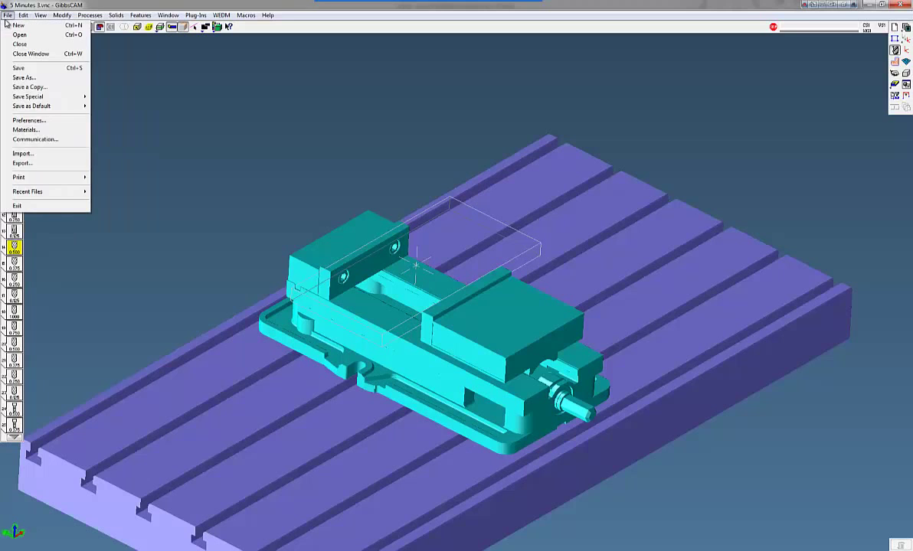
left_click(30, 155)
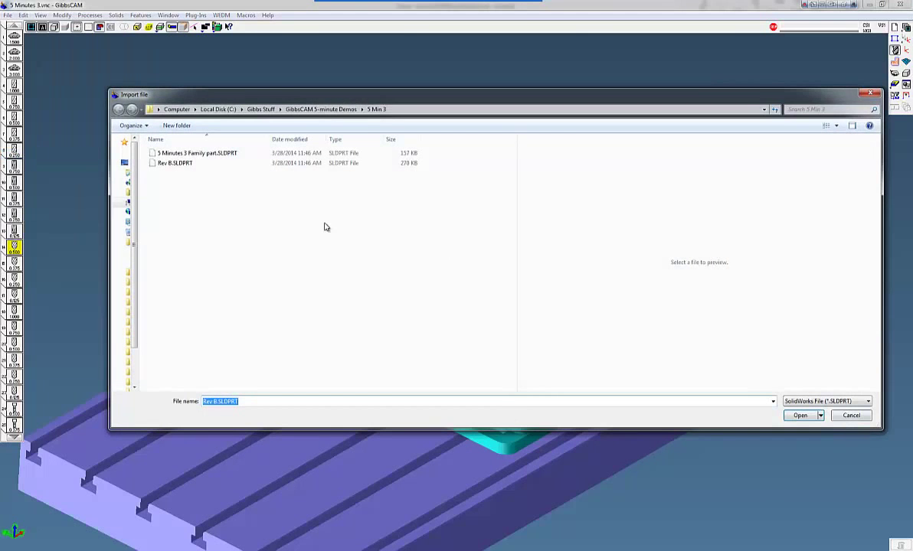
left_click(170, 164)
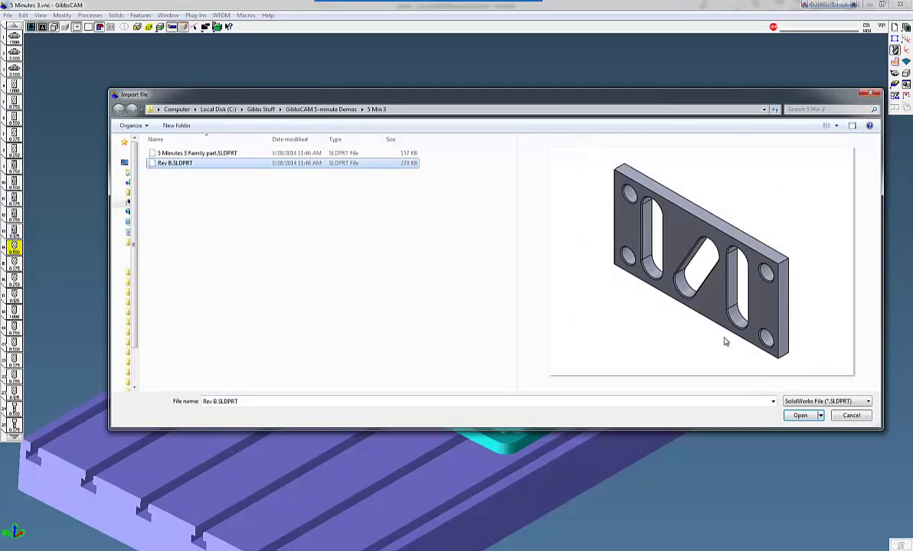
left_click(800, 415)
left_click(509, 308)
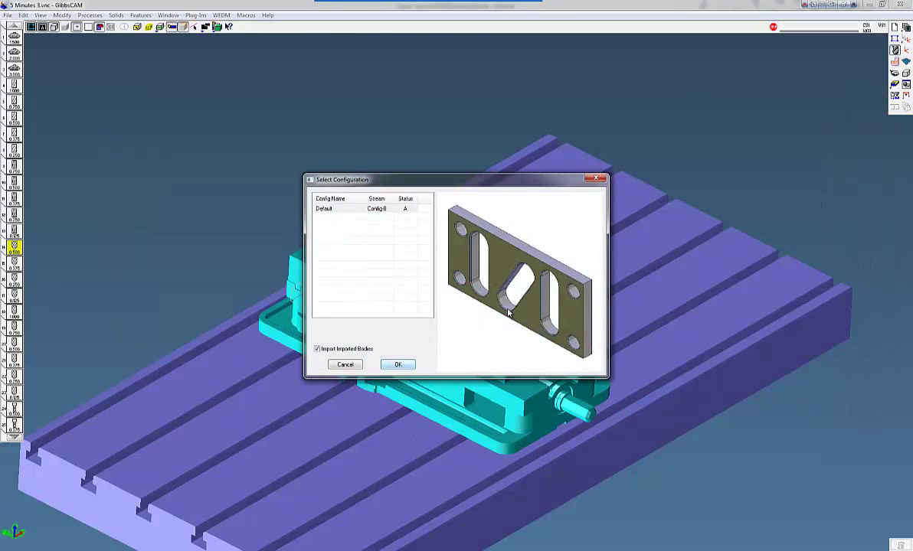
left_click(397, 366)
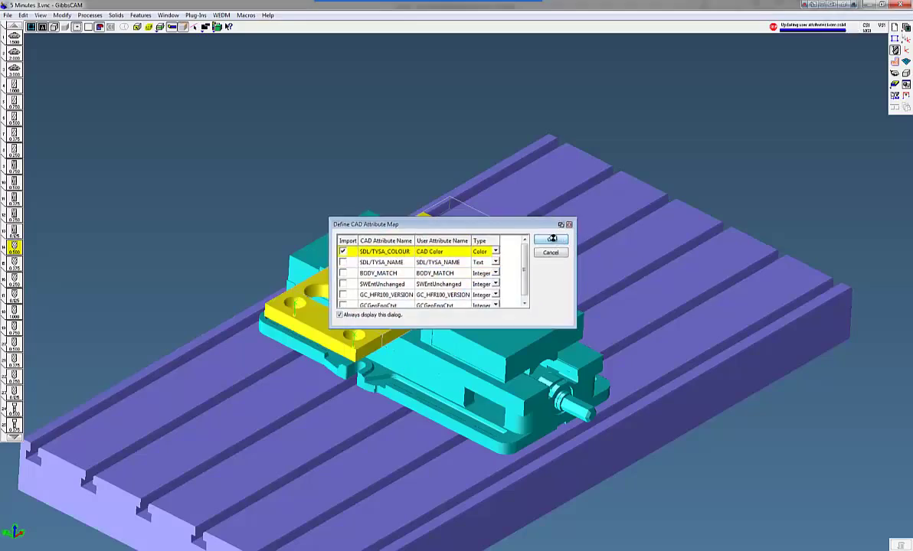
left_click(550, 241)
Translate the imported Rev B plate by 2 in X, with 0 in Y and Z, and deselect it
key("Up")
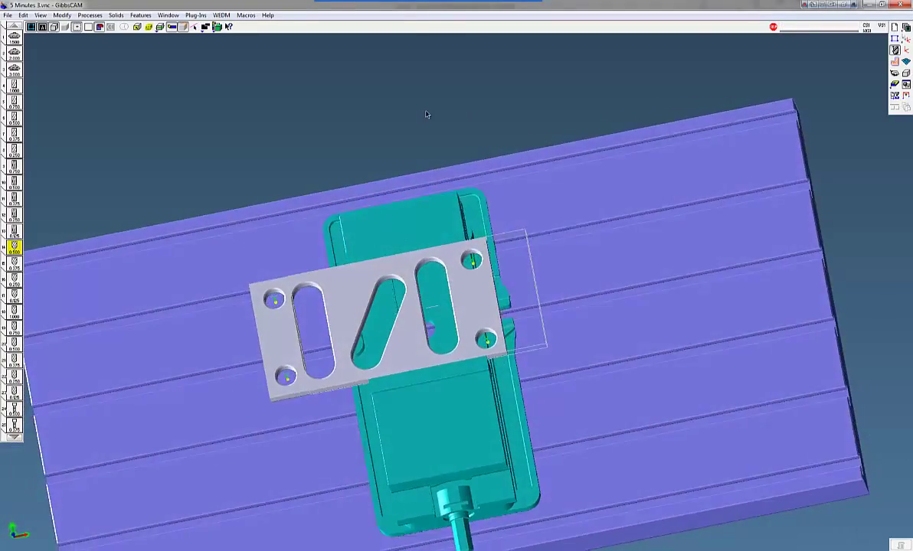
middle_click_drag(427, 115, 473, 288)
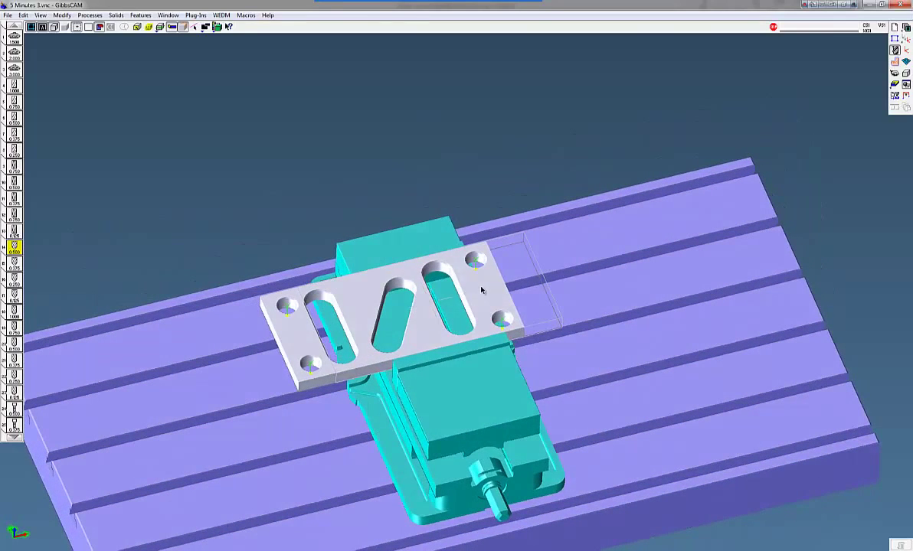
left_click(482, 288)
left_click(61, 15)
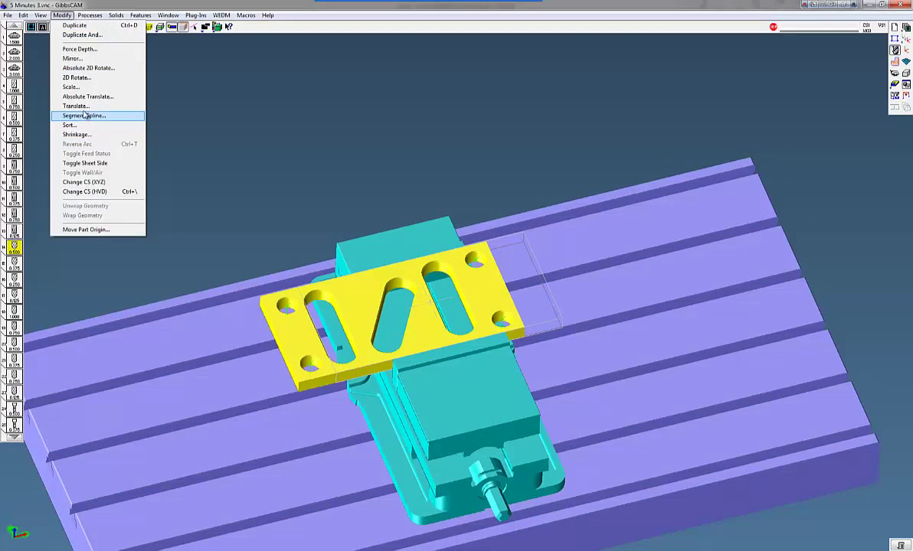
left_click(80, 106)
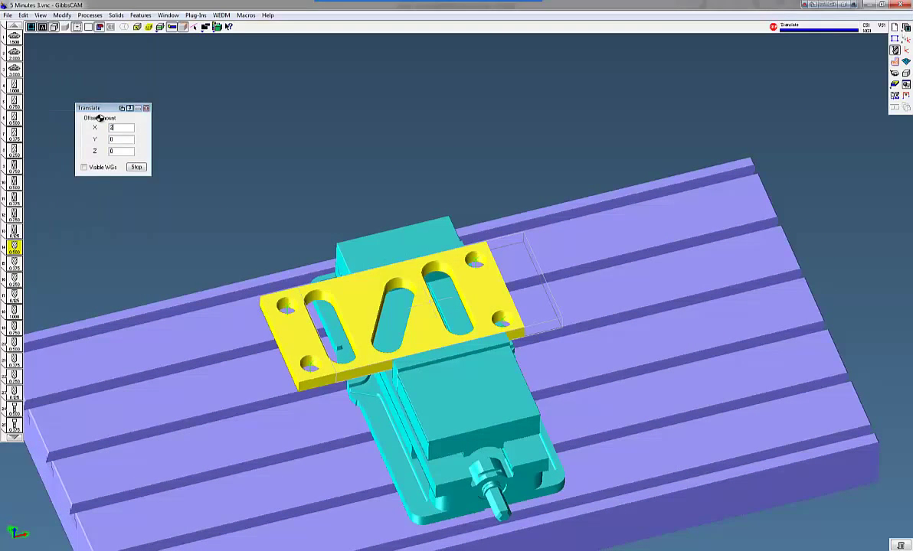
key("Return")
left_click(146, 108)
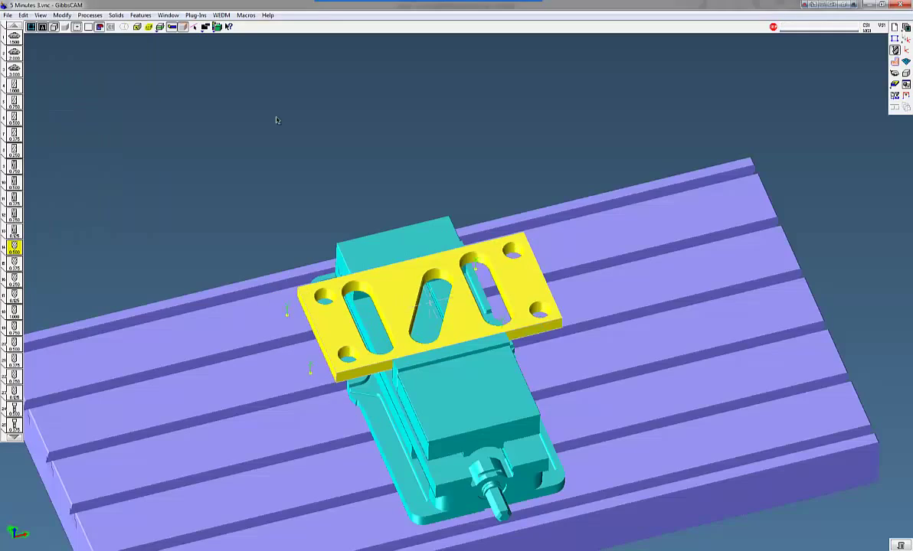
left_click(350, 141)
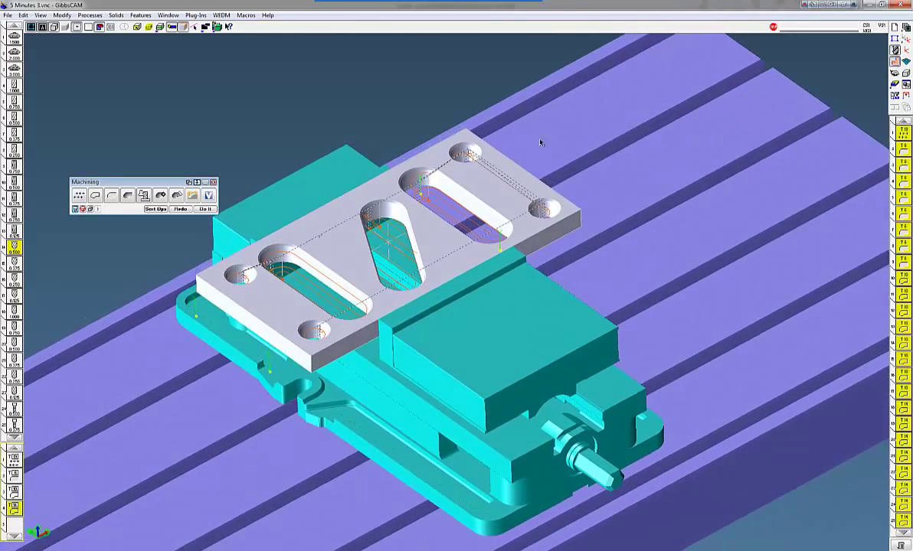
Show the operations' profiles over both overlaid plates with the Profiler and return the original plate to the Body Bag
left_click(900, 170)
left_click(160, 27)
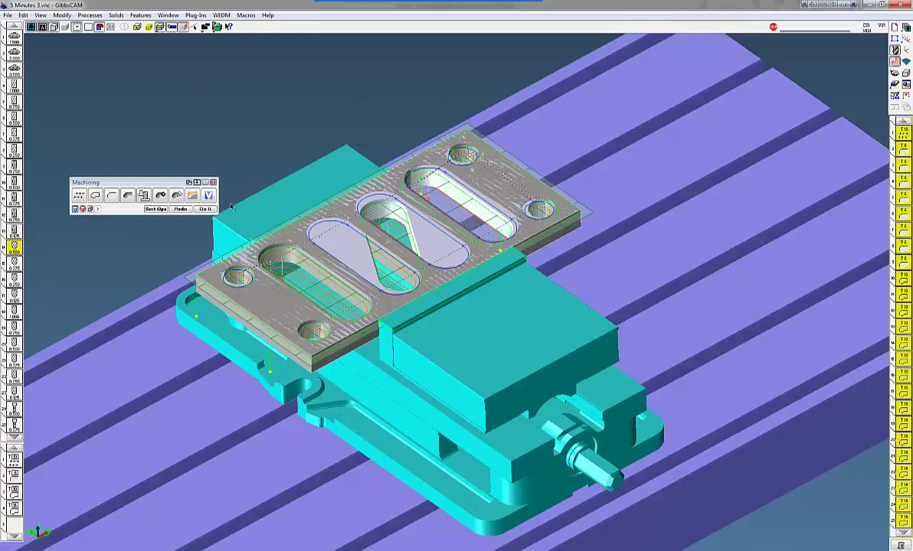
left_click(160, 28)
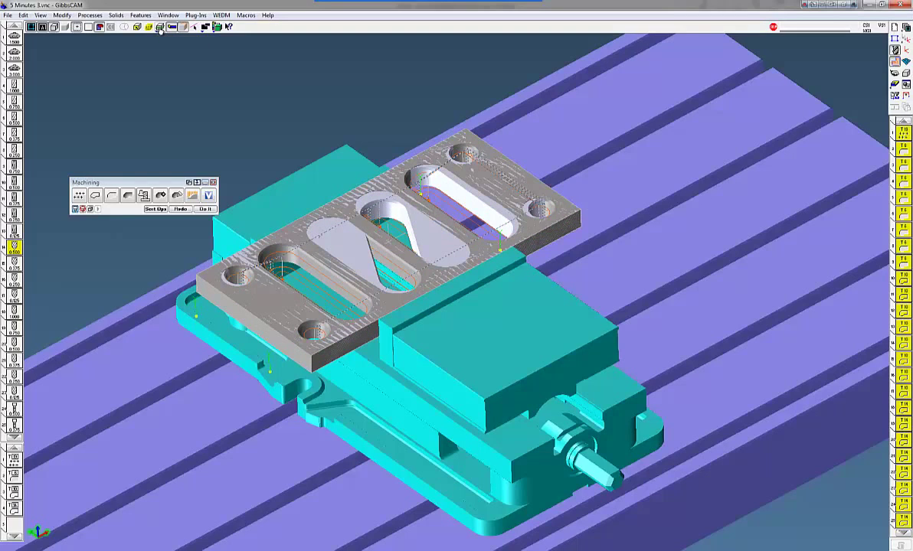
double_click(248, 259)
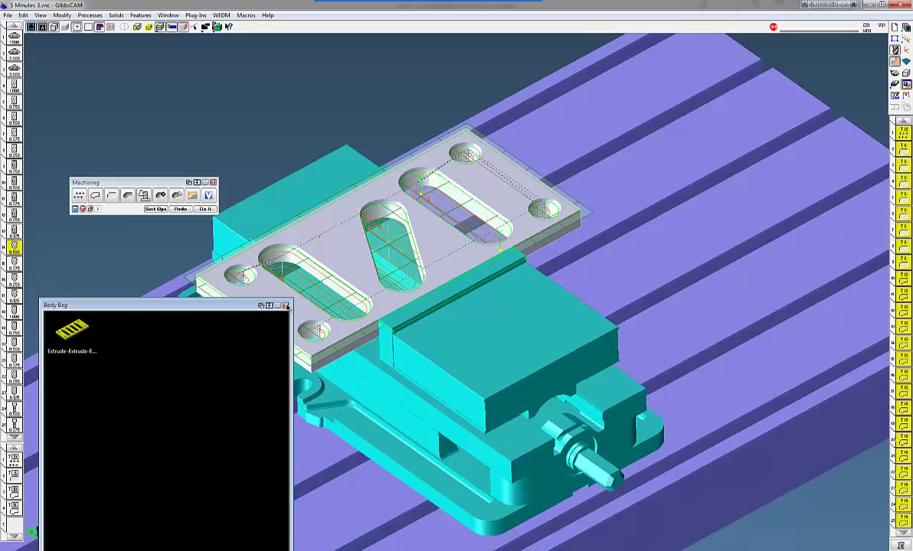
left_click(286, 306)
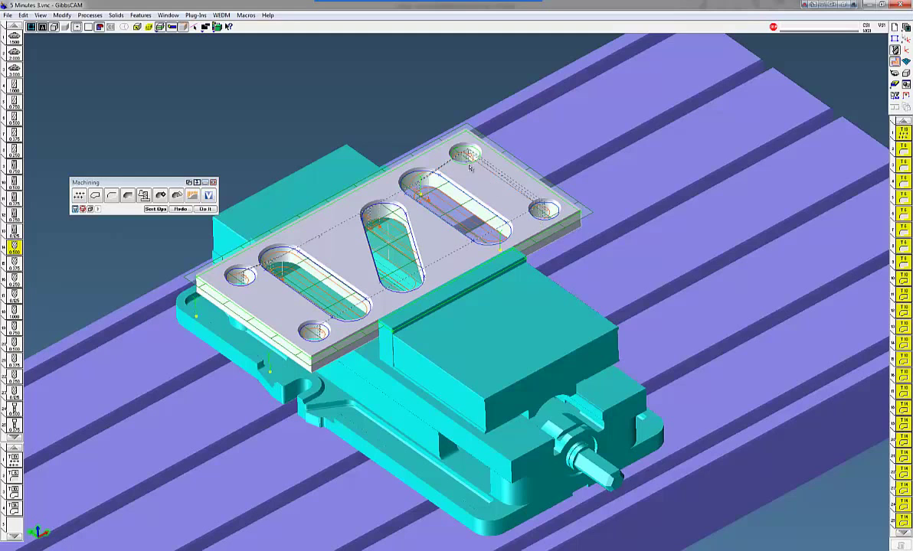
Redo the operations on the Rev B plate's hole and slot profiles and simulate them with Flash CPR, checking top and isometric views
left_click(186, 209)
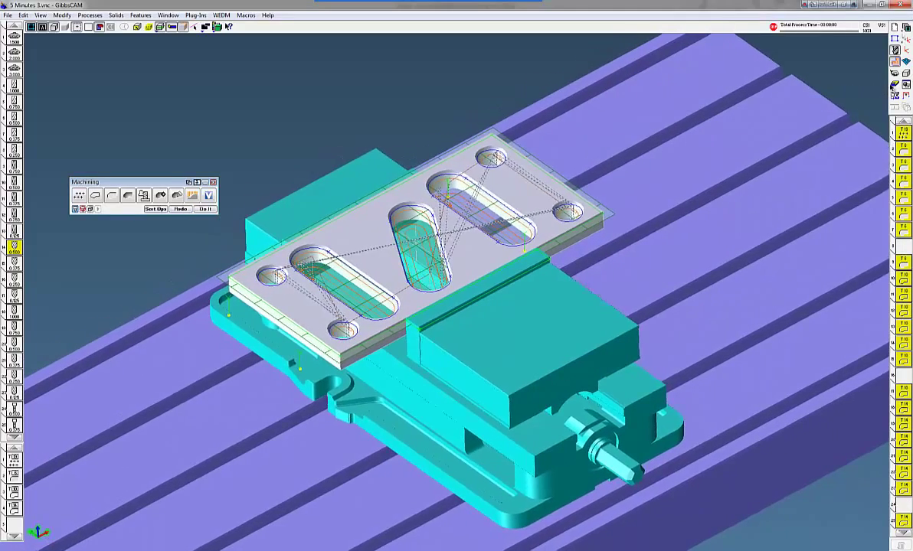
left_click(895, 86)
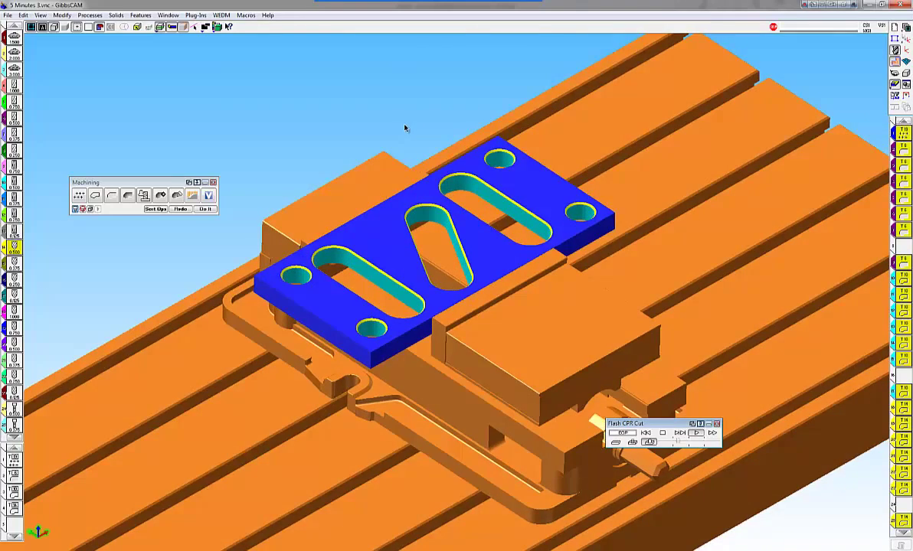
key("ctrl+t")
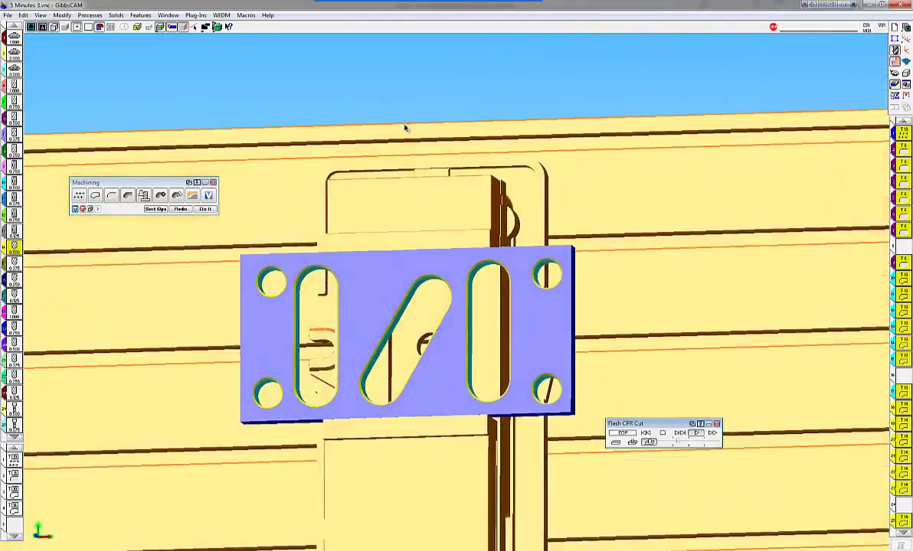
key("ctrl+i")
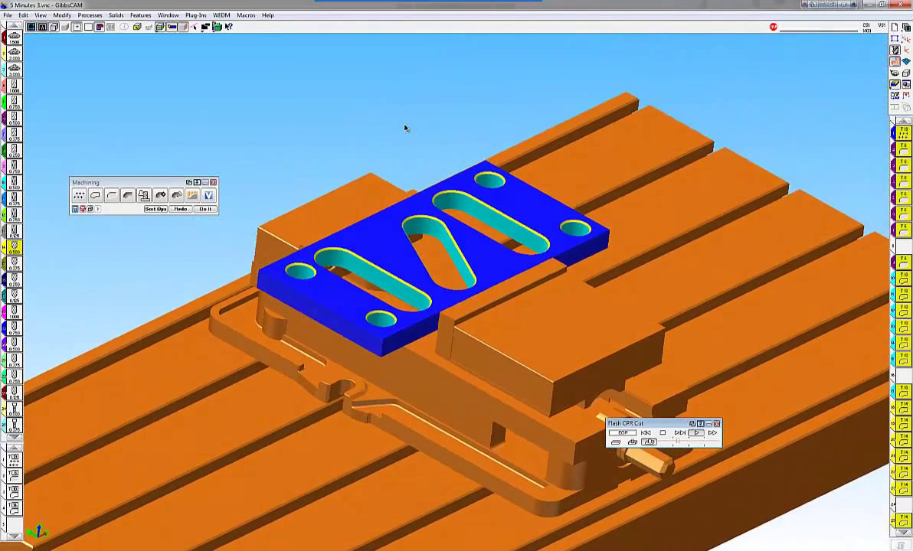